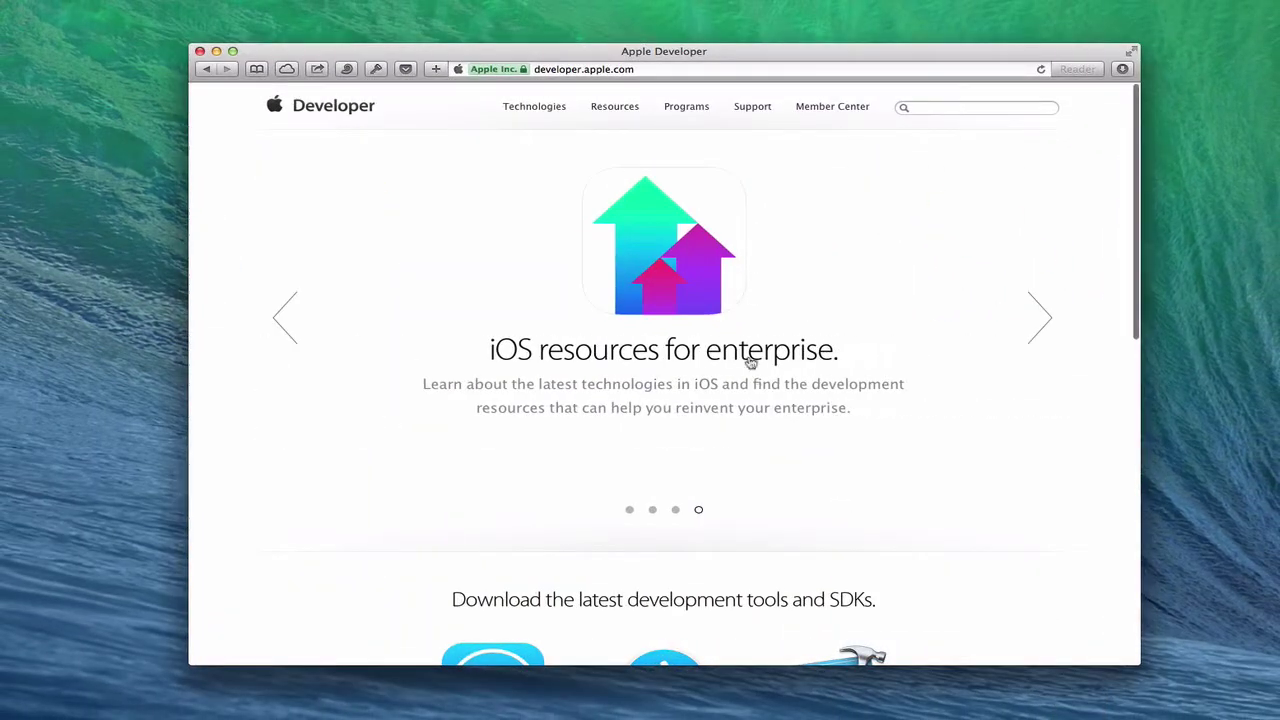
- Look through the Apple Developer home page down to the membership information and minimize its window
scroll(750, 363, "up", 1)
scroll(716, 374, "down", 1)
scroll(716, 374, "down", 10)
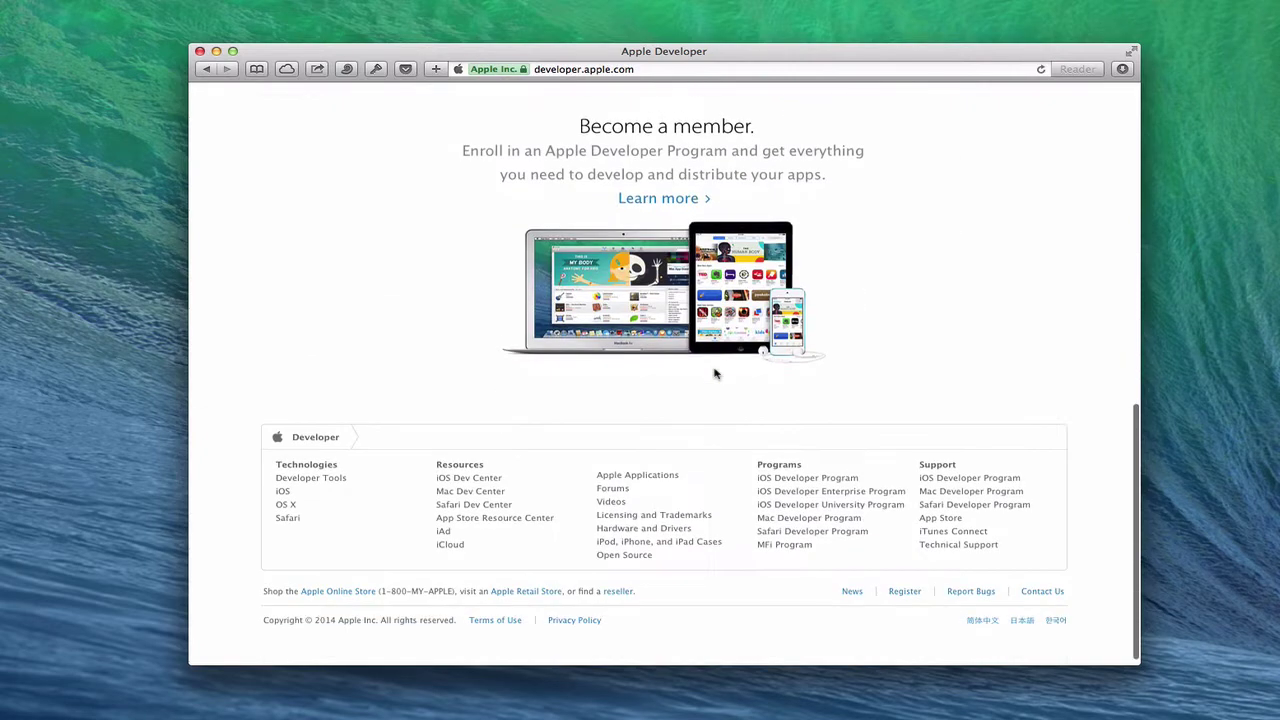
scroll(716, 374, "up", 10)
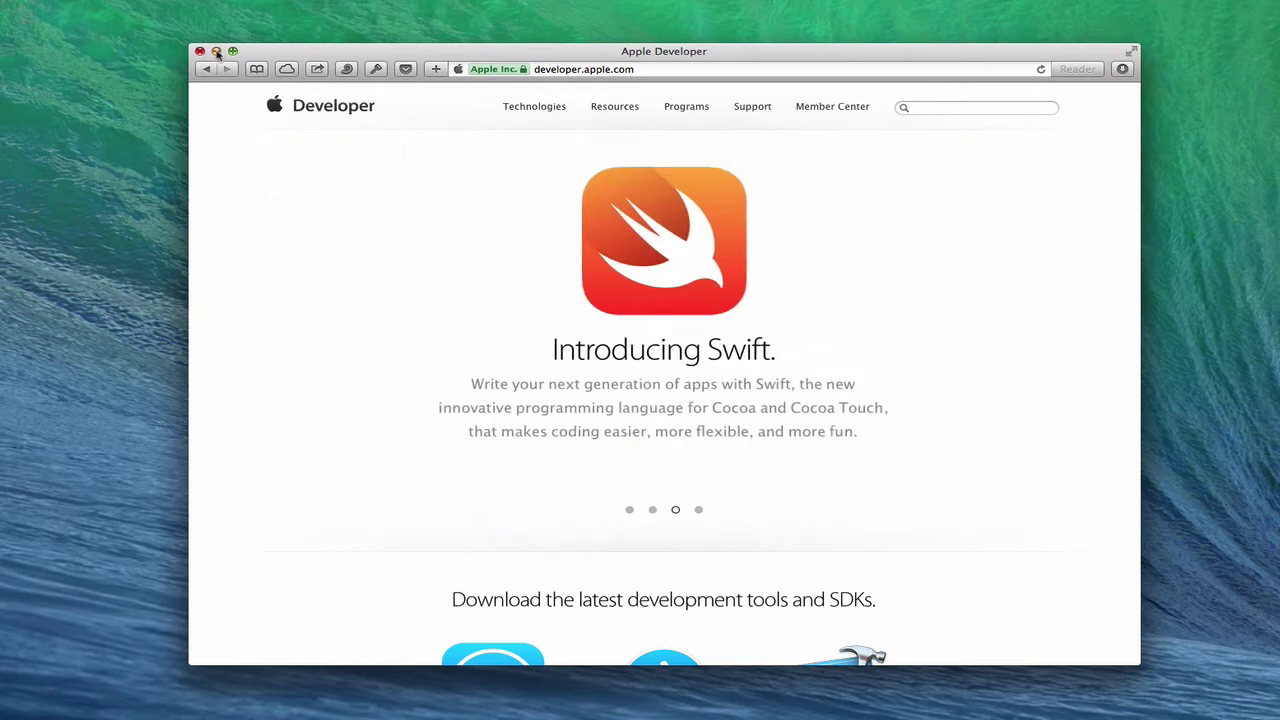
left_click(216, 52)
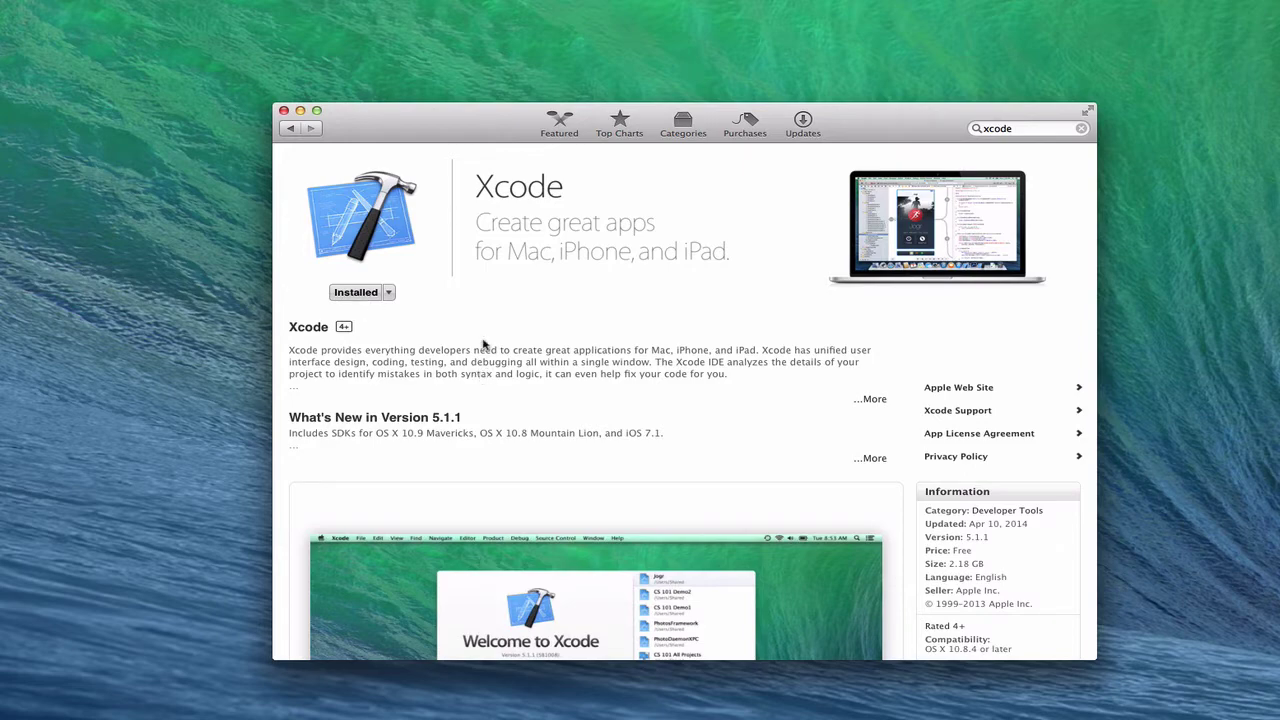
- Minimize the App Store, switch to Server, and choose Xcode from the Applications folder for the Xcode service
left_click(301, 112)
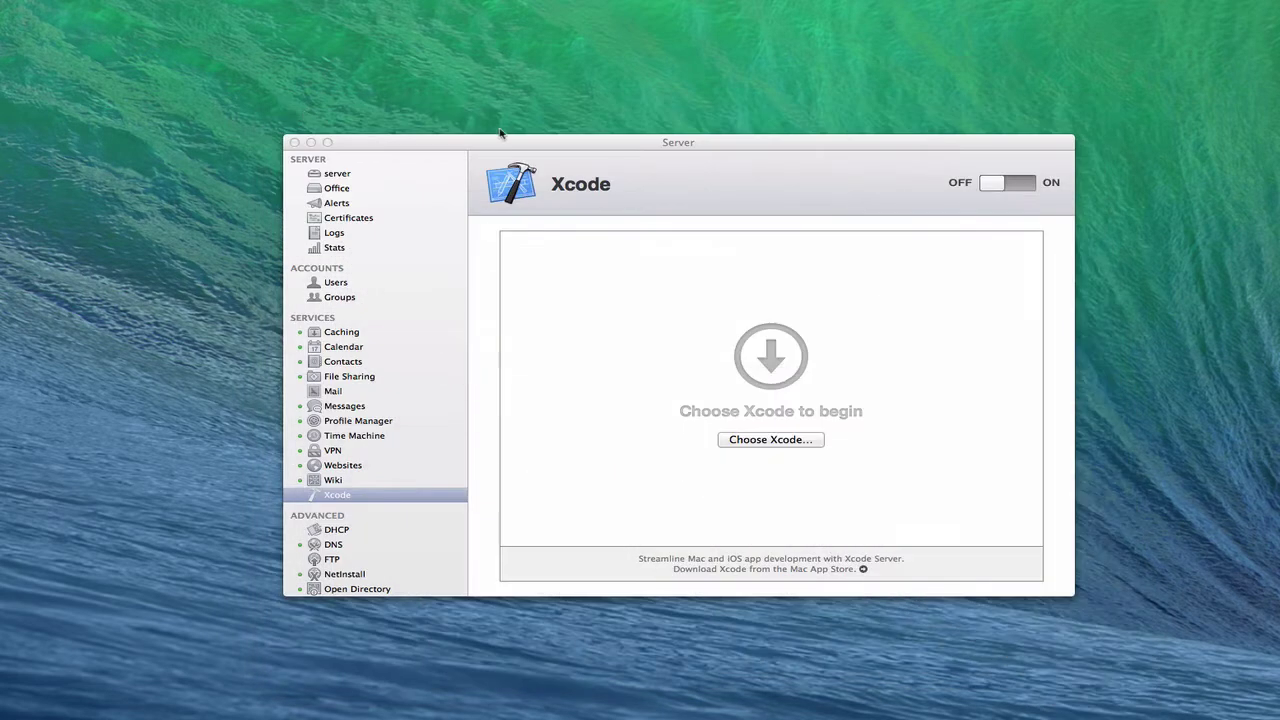
left_click(551, 140)
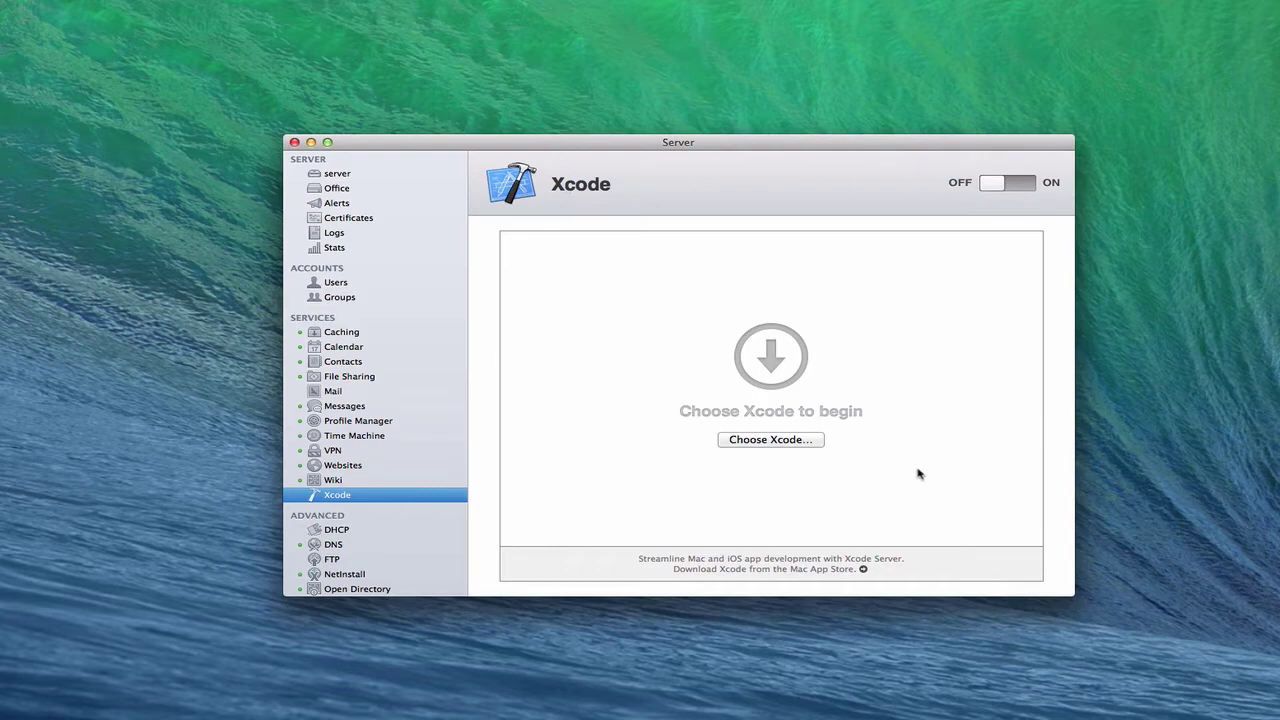
left_click(770, 440)
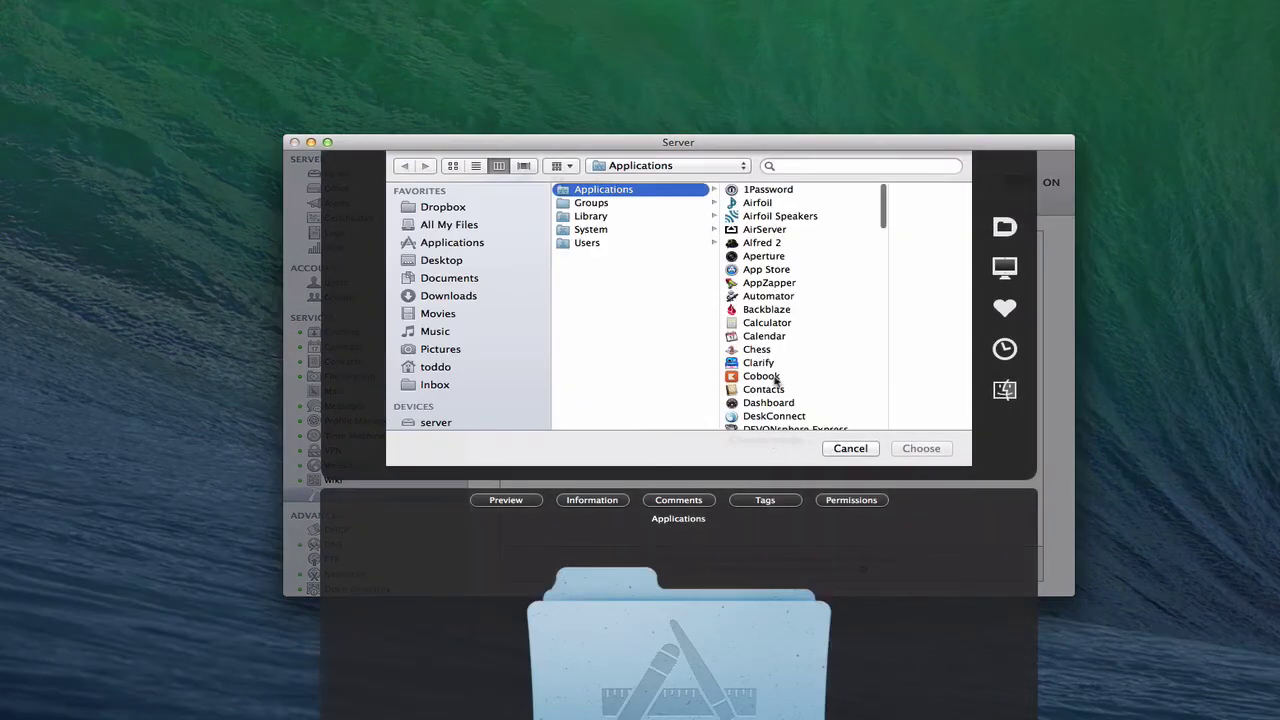
scroll(817, 326, "down", 20)
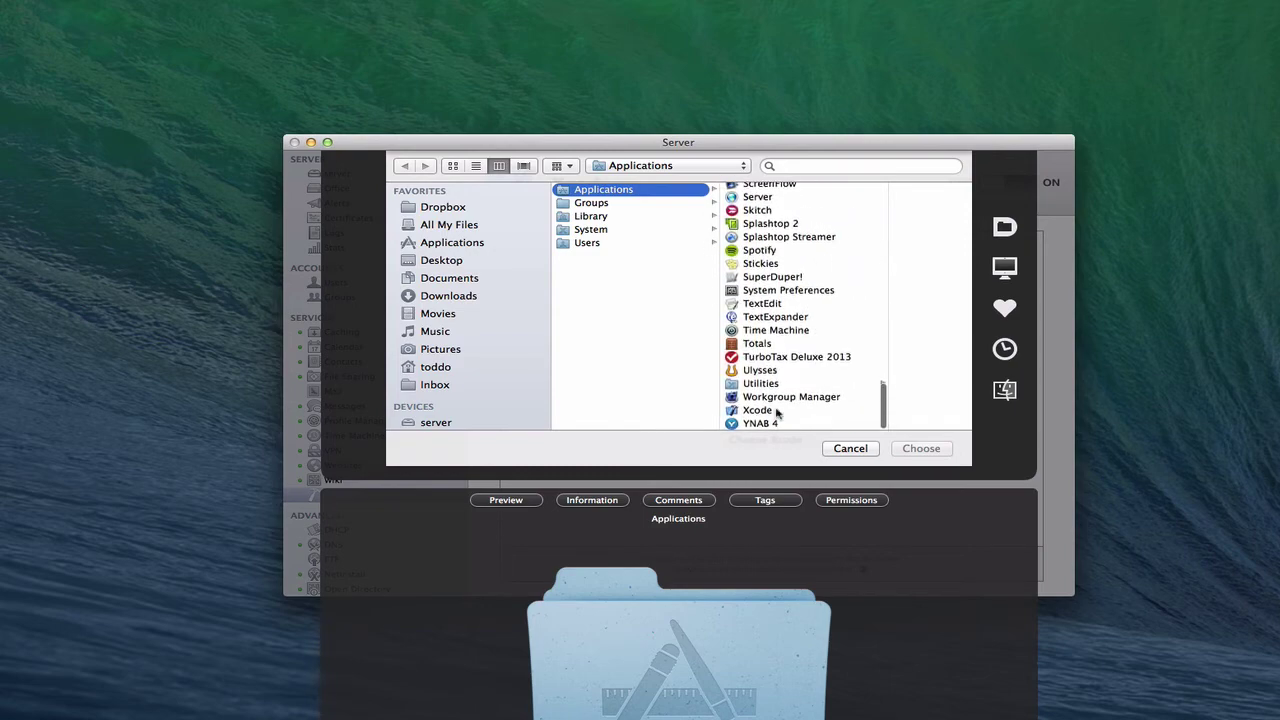
left_click(757, 410)
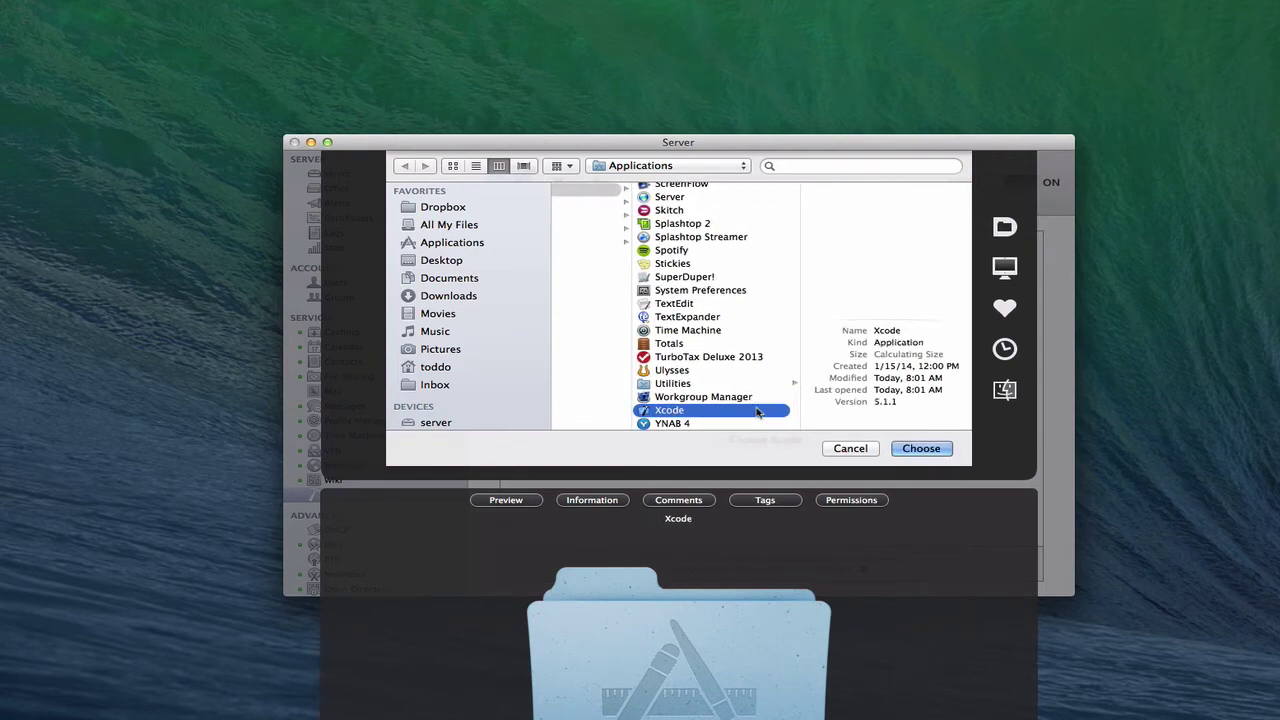
left_click(921, 449)
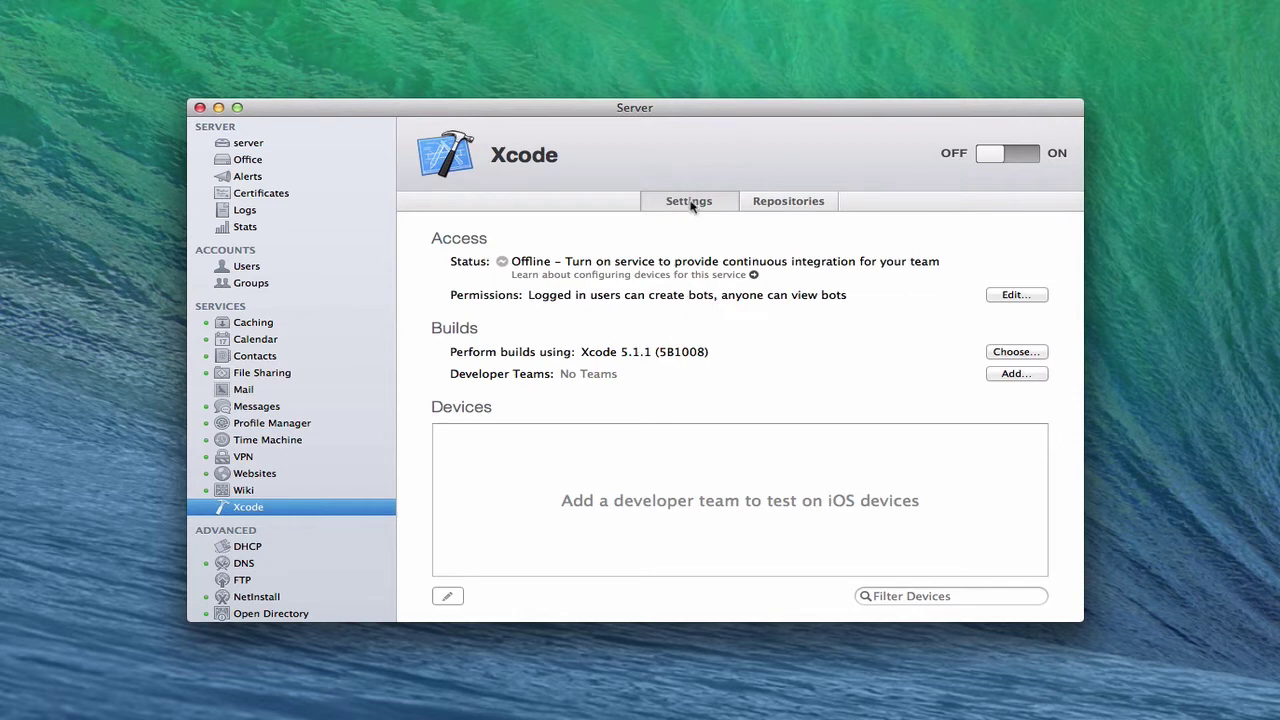
- Examine the Xcode service's repository settings and the application chooser for builds, cancelling the chooser
left_click(789, 207)
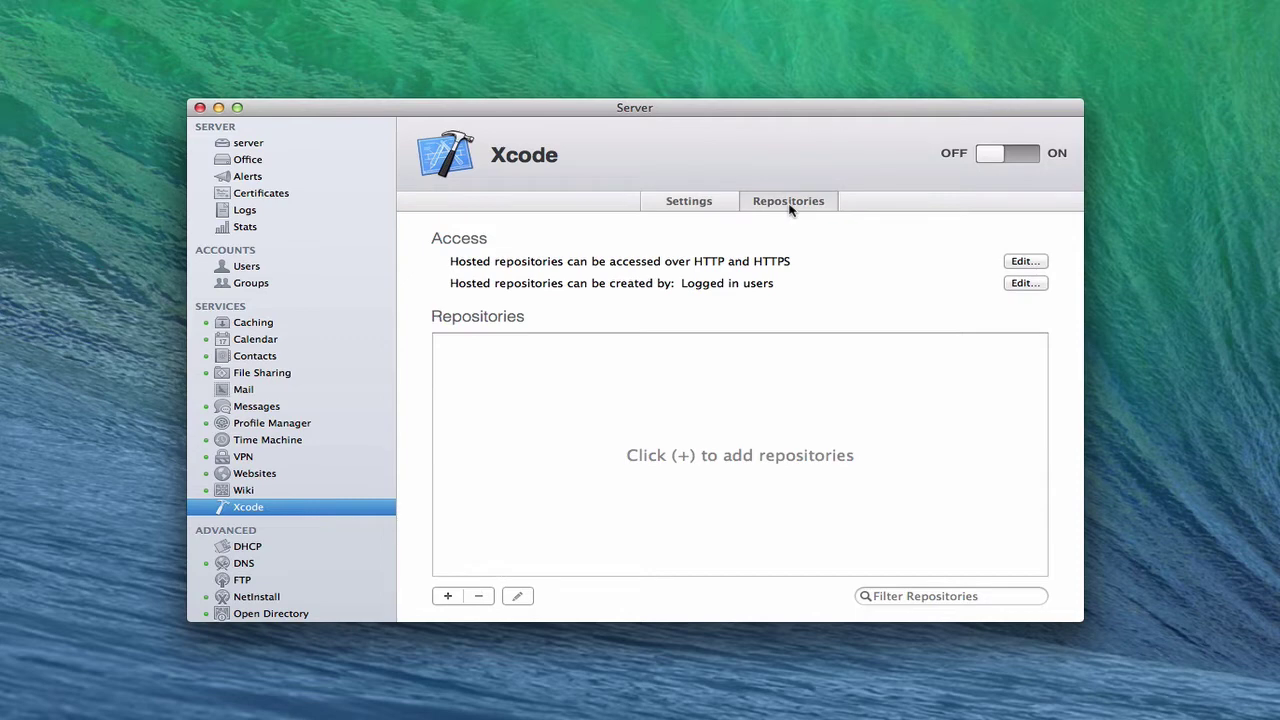
left_click(686, 204)
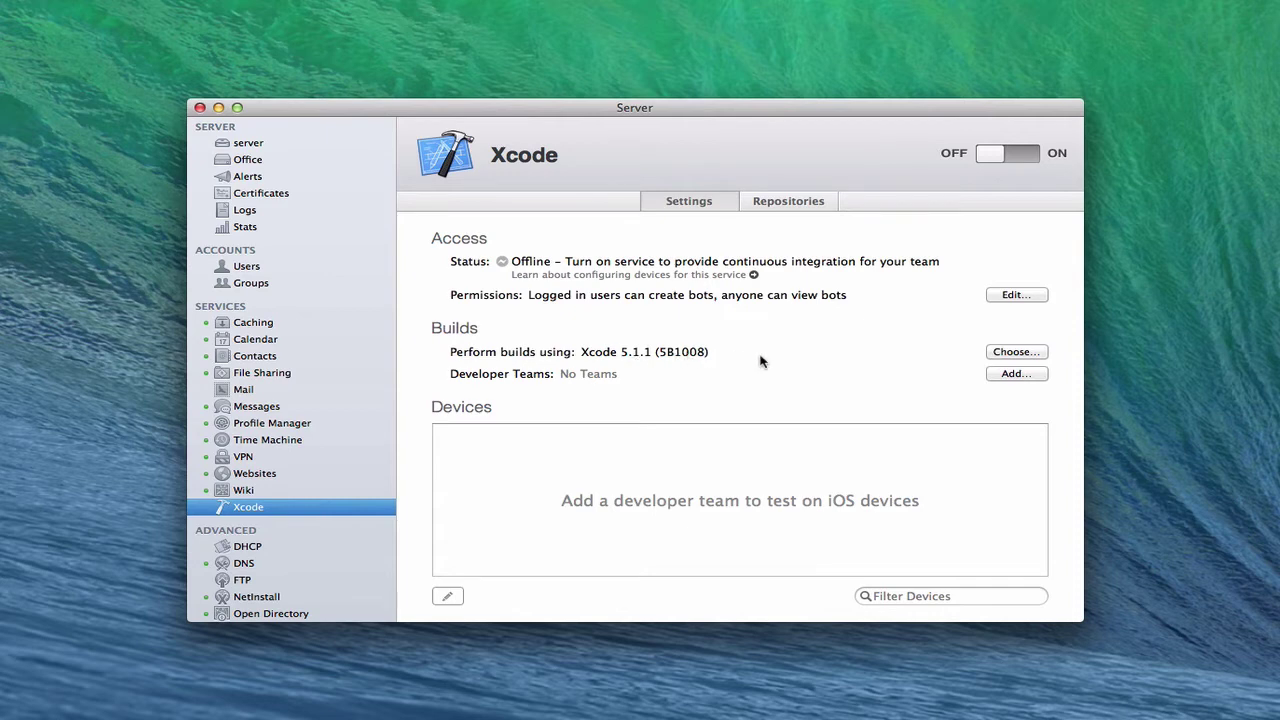
left_click(1019, 352)
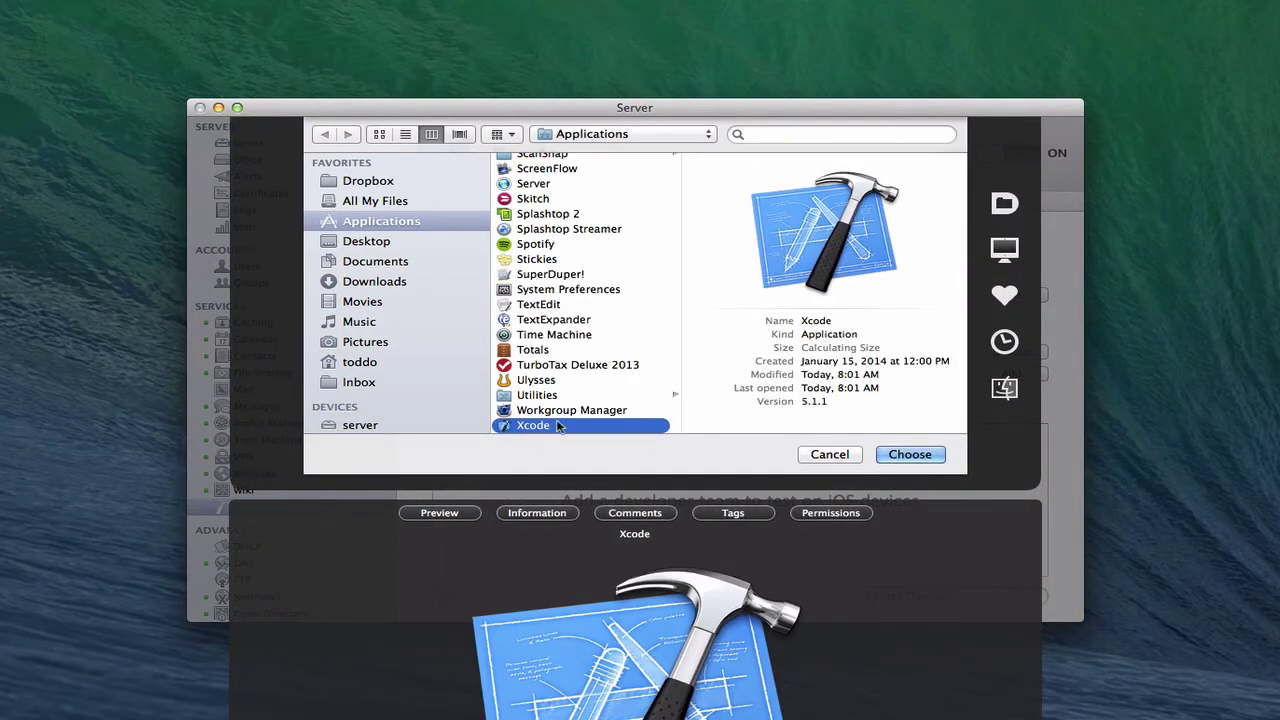
left_click(830, 455)
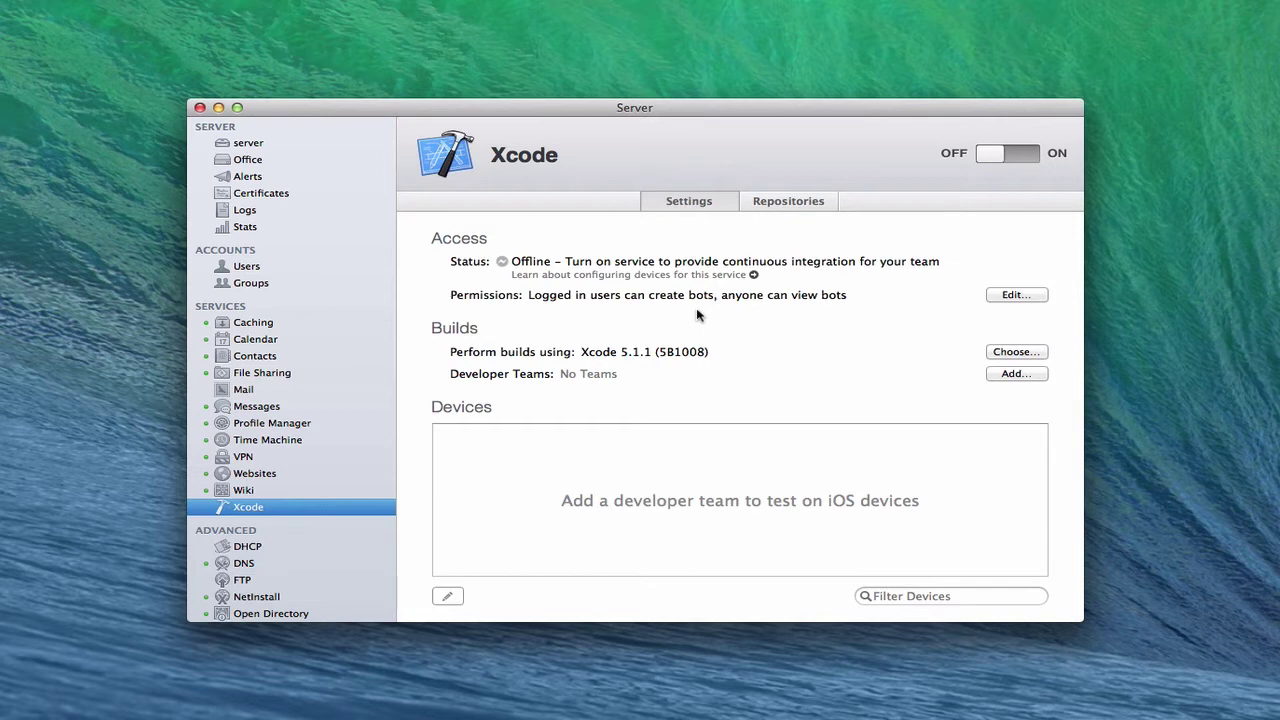
- Examine the bot permission options for creating bots and for view-only access, and dismiss them without saving
left_click(1018, 296)
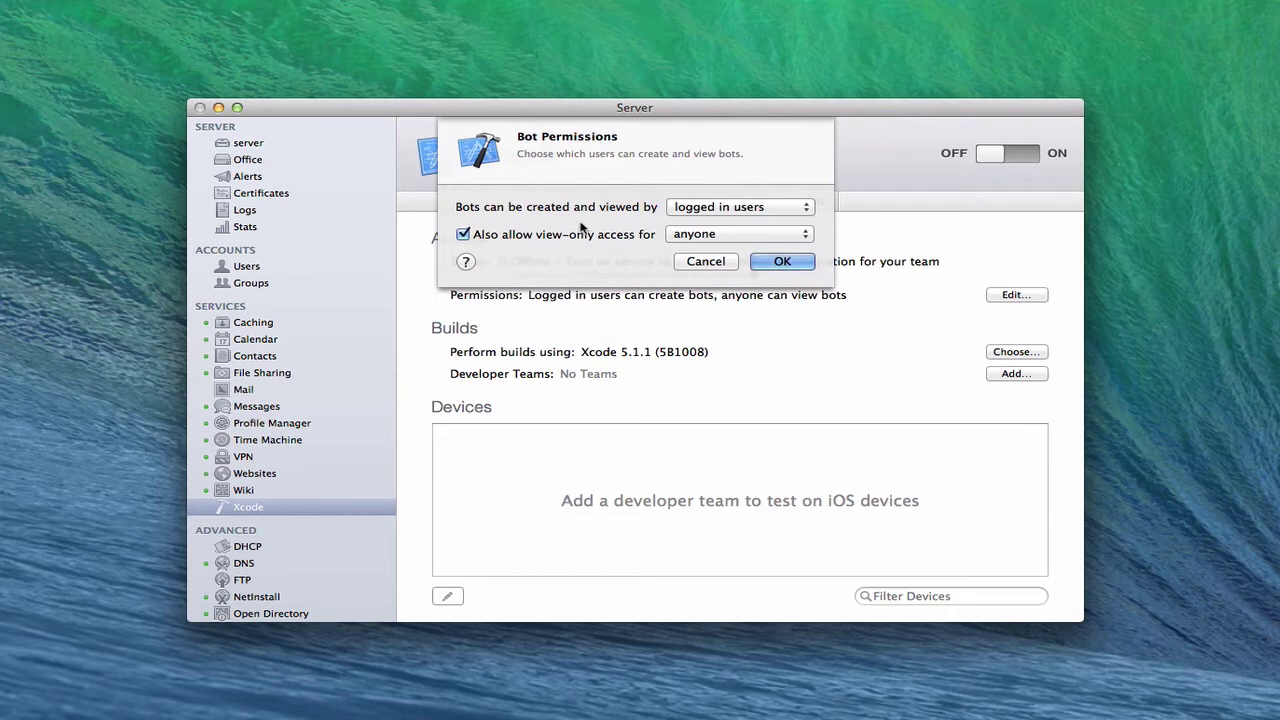
left_click(806, 208)
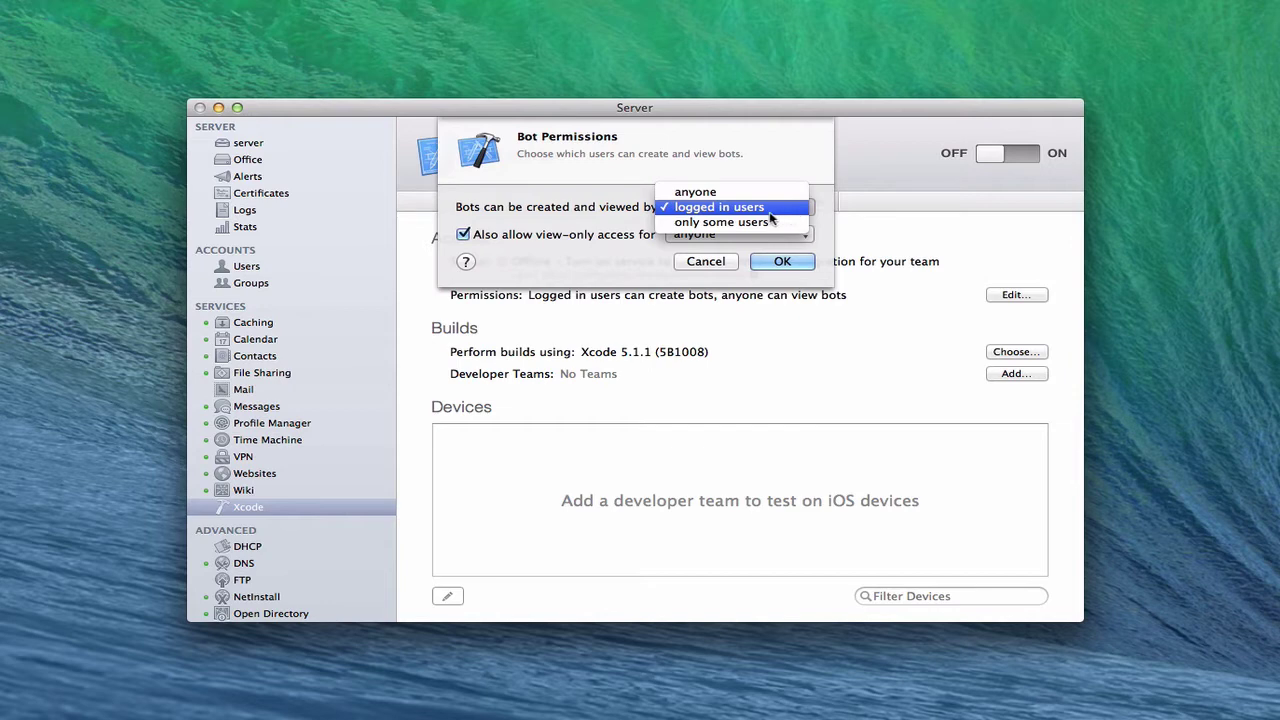
left_click(821, 210)
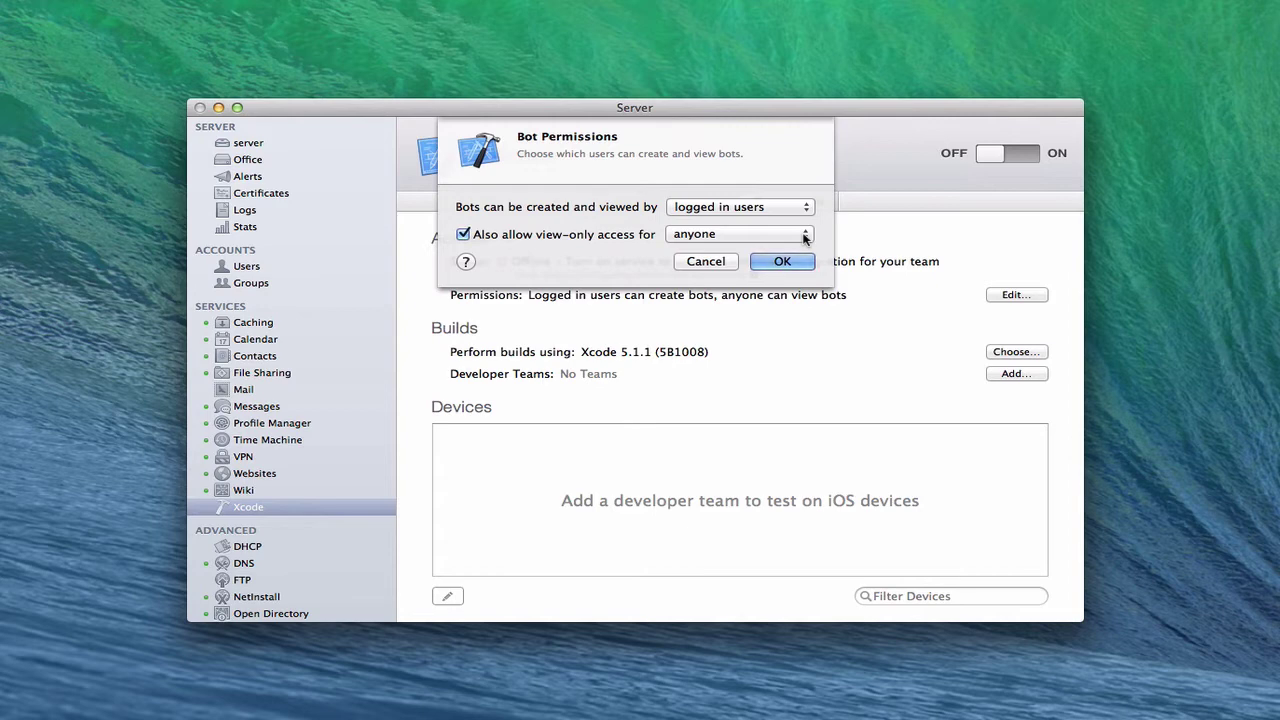
left_click(806, 236)
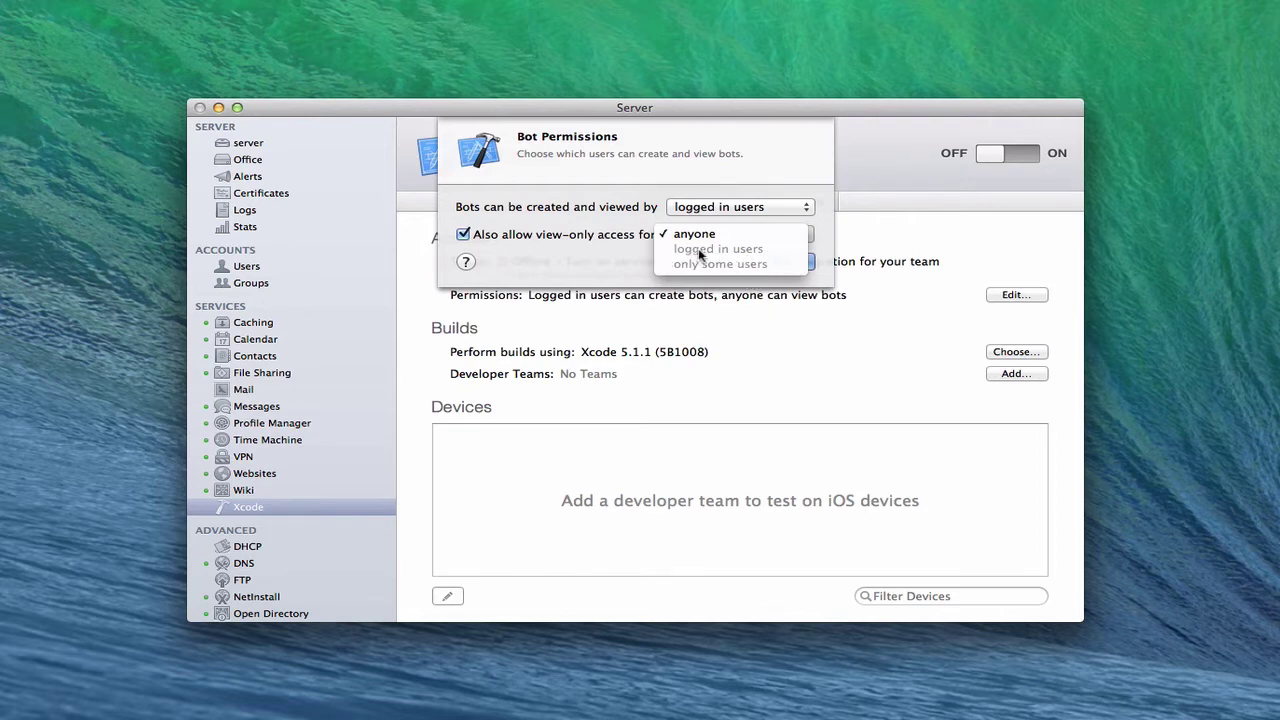
left_click(825, 224)
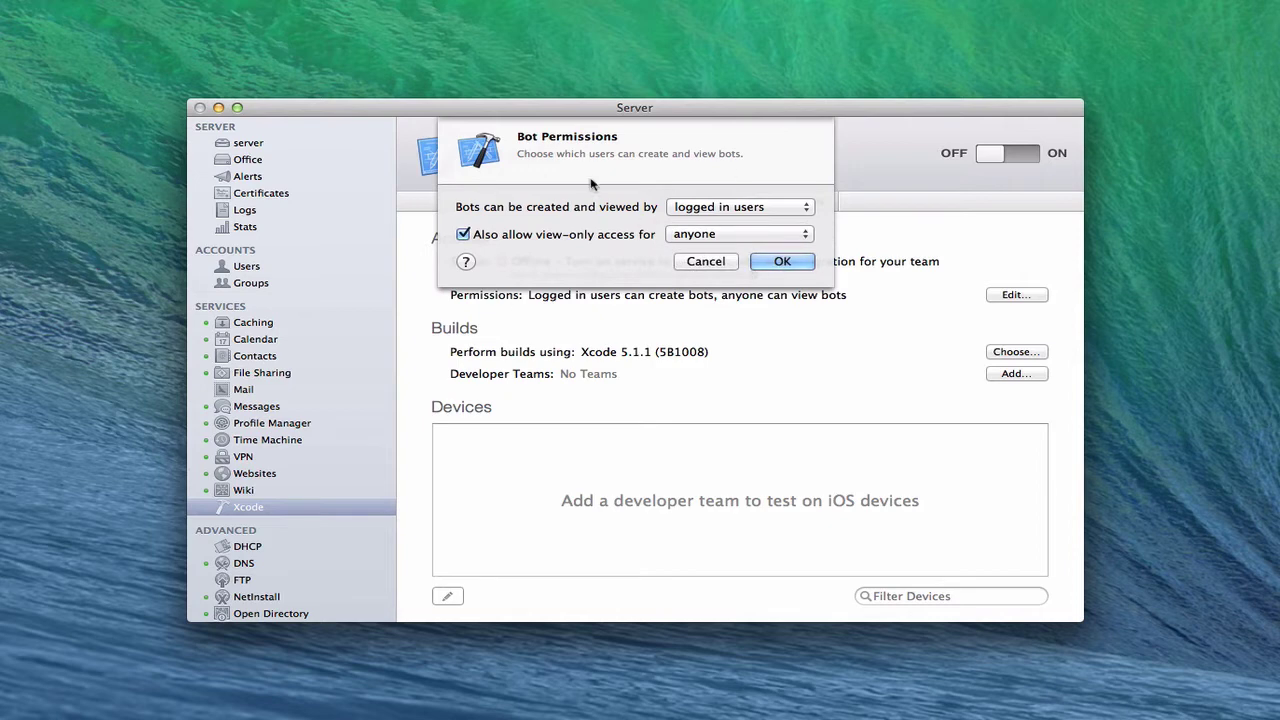
left_click(705, 261)
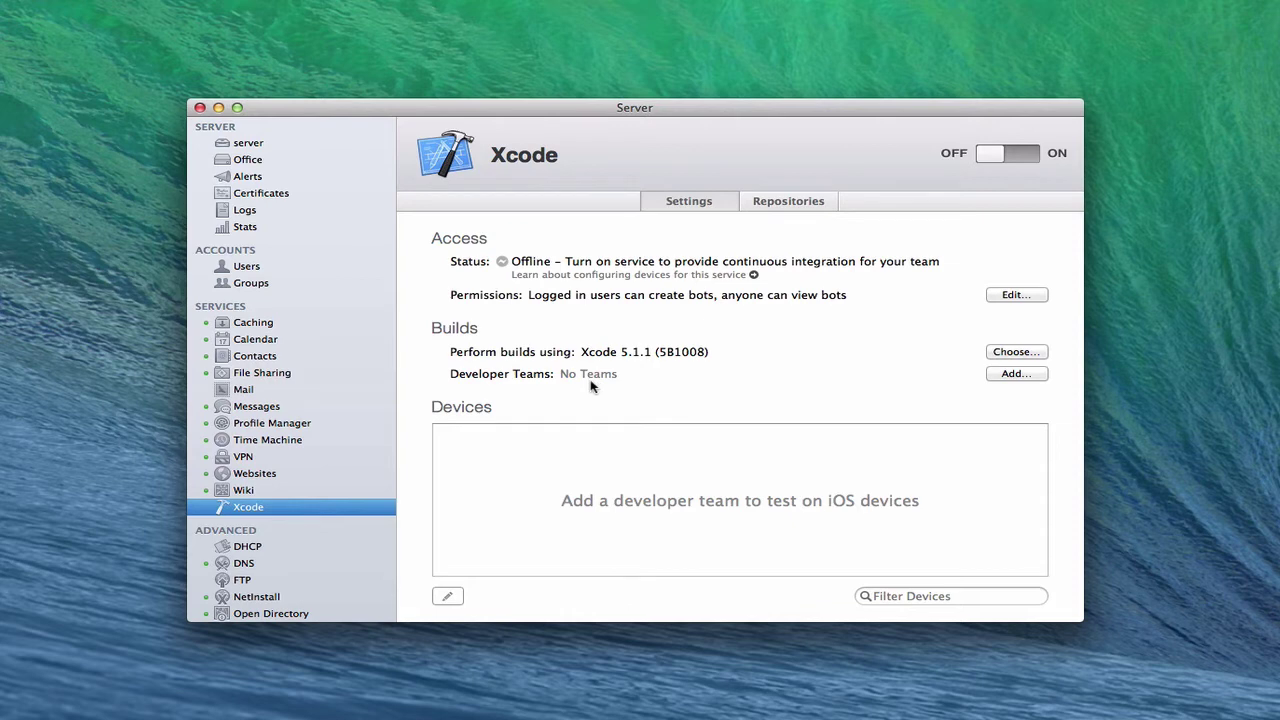
- Sign in to Apple Developer with the Apple ID and account password, and add this server to the development team
left_click(1007, 376)
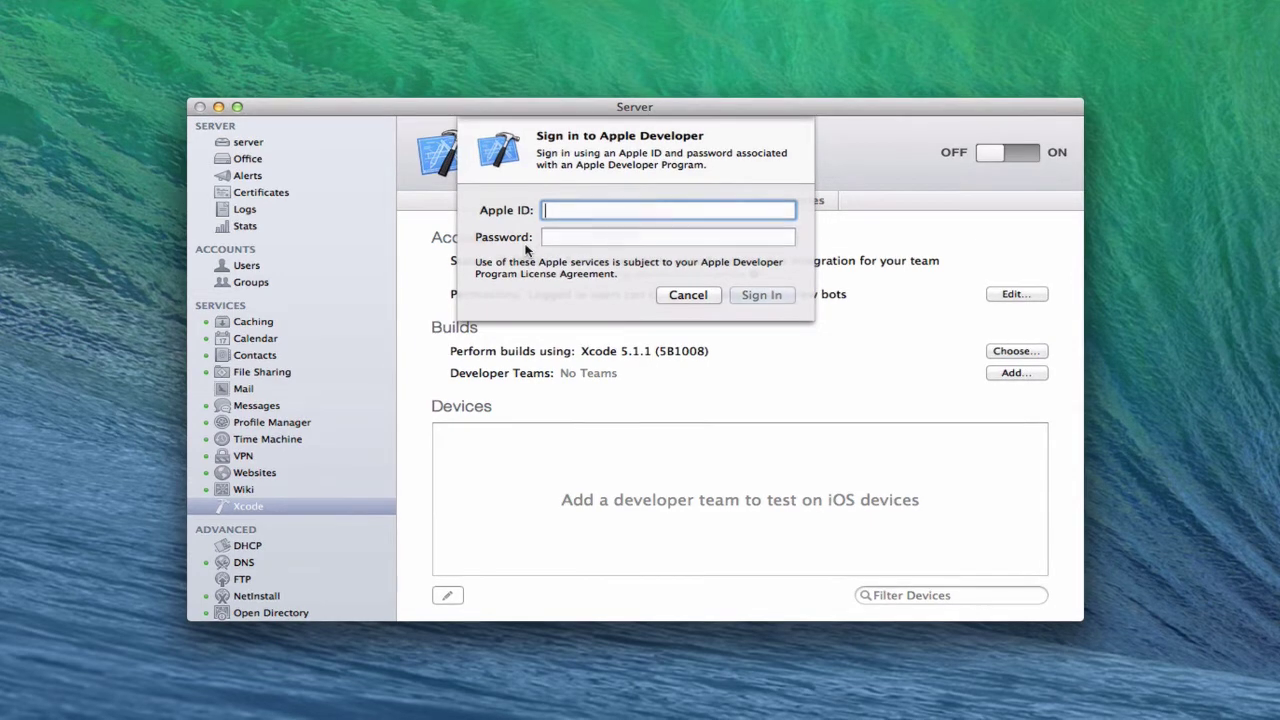
key("Tab")
type("********")
left_click(762, 295)
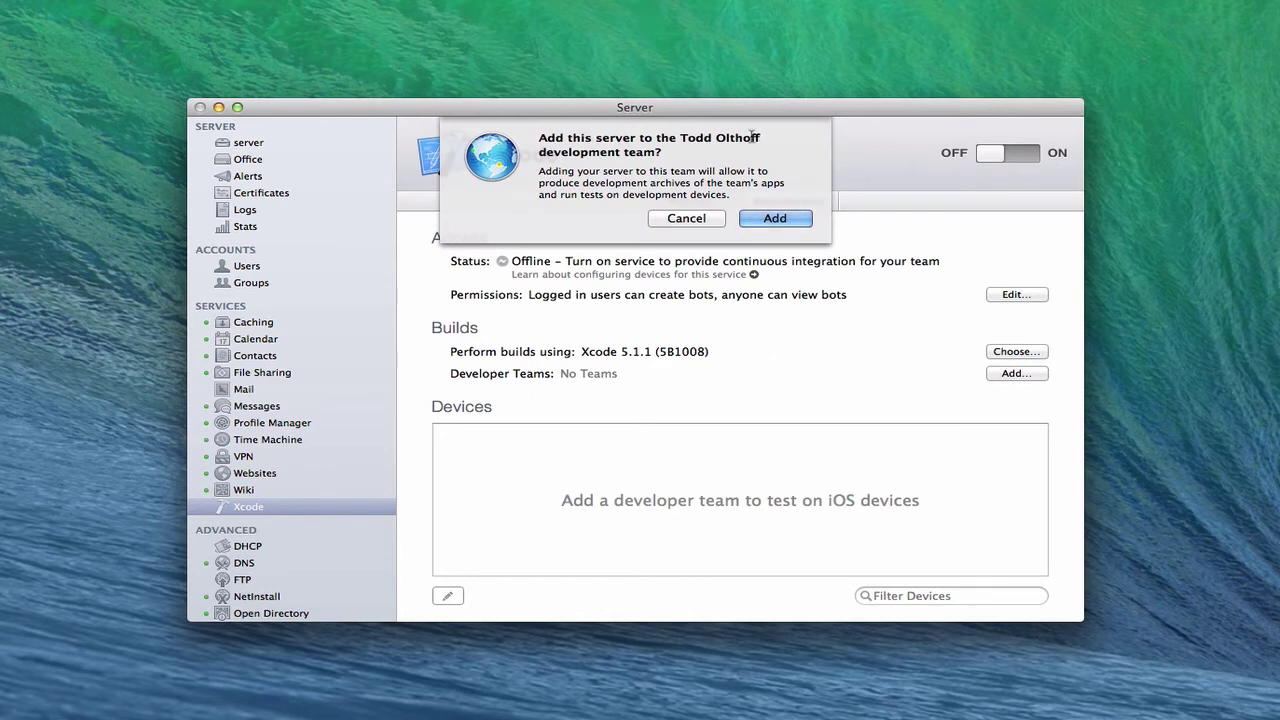
left_click(774, 220)
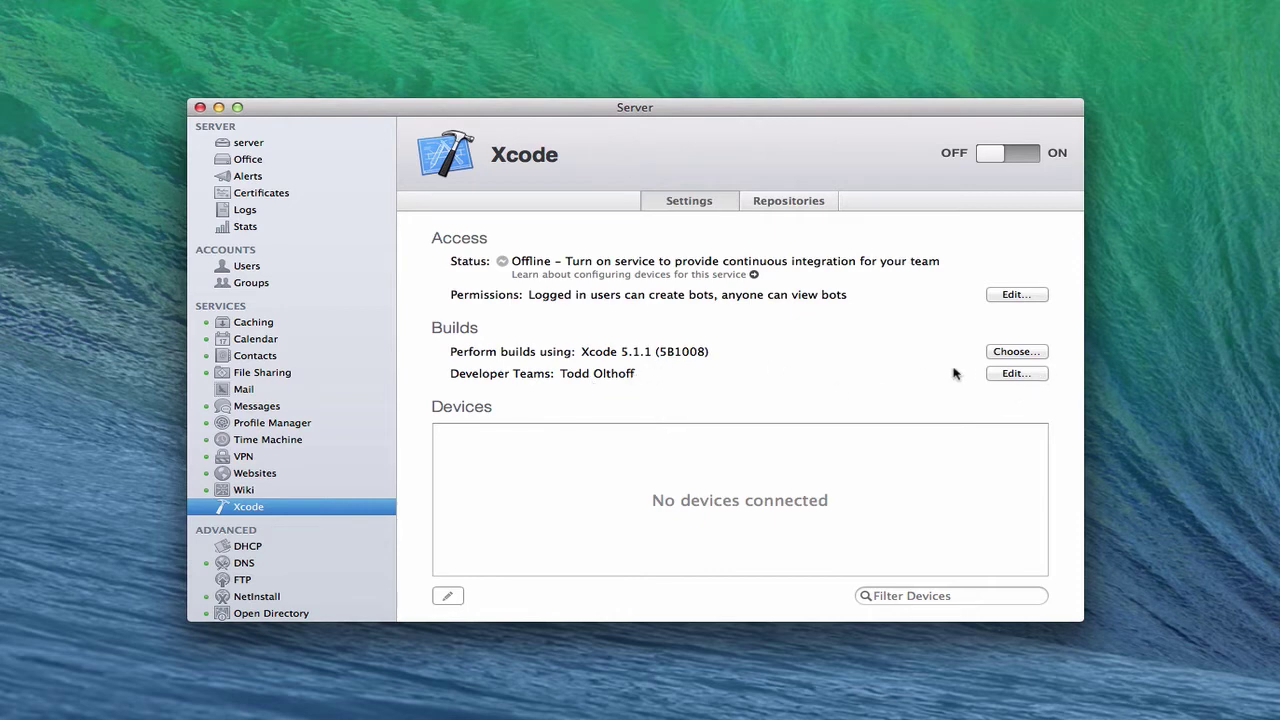
- Review the server's list of developer teams without saving, and turn on the Xcode service
left_click(1014, 375)
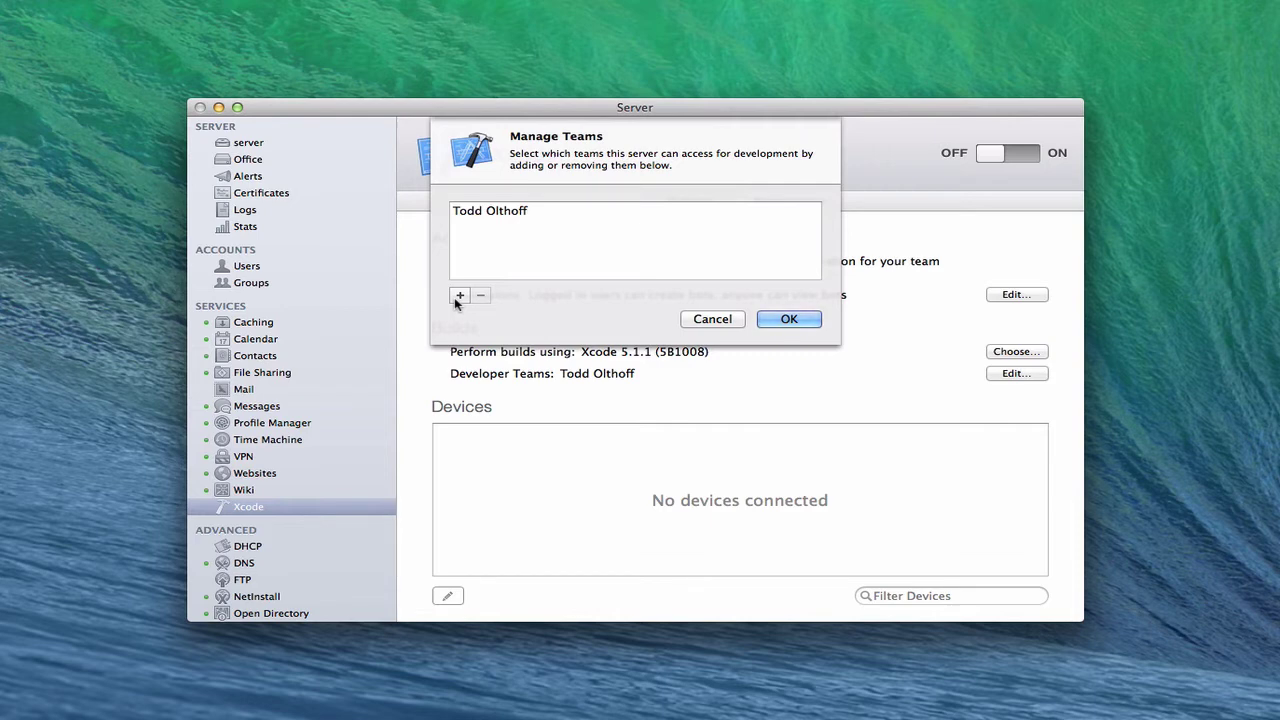
left_click(713, 320)
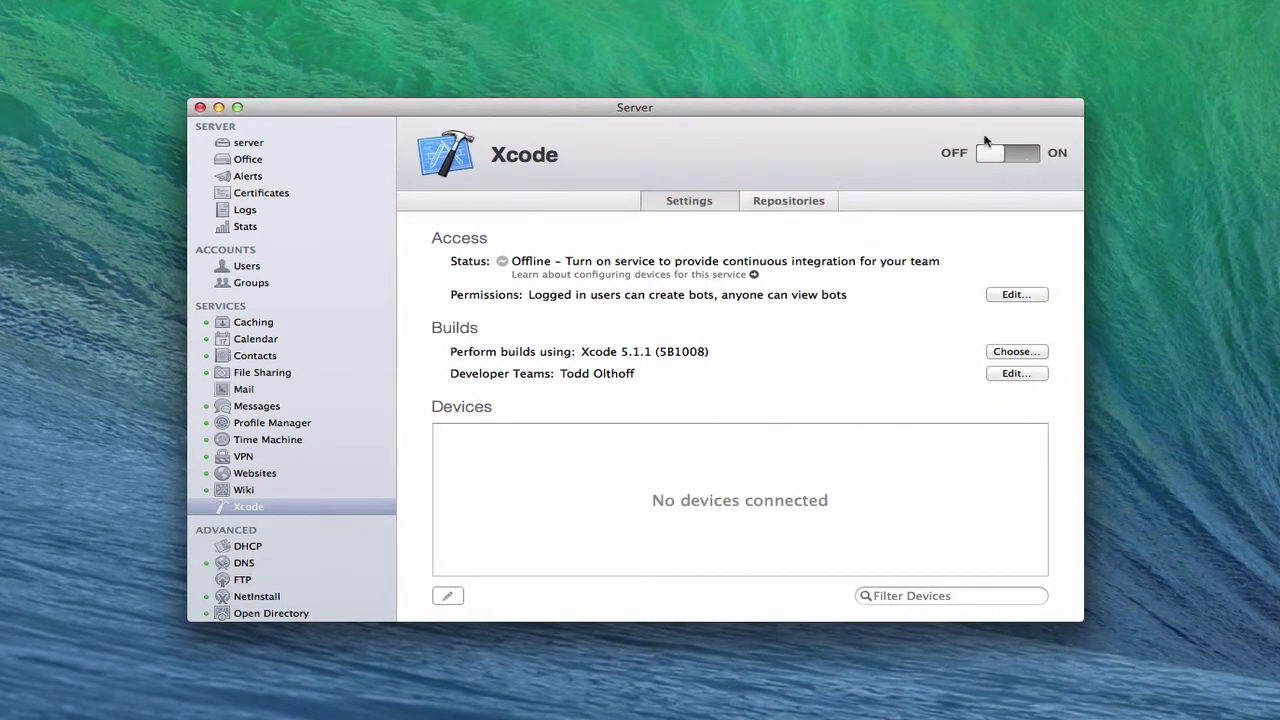
left_click(1030, 158)
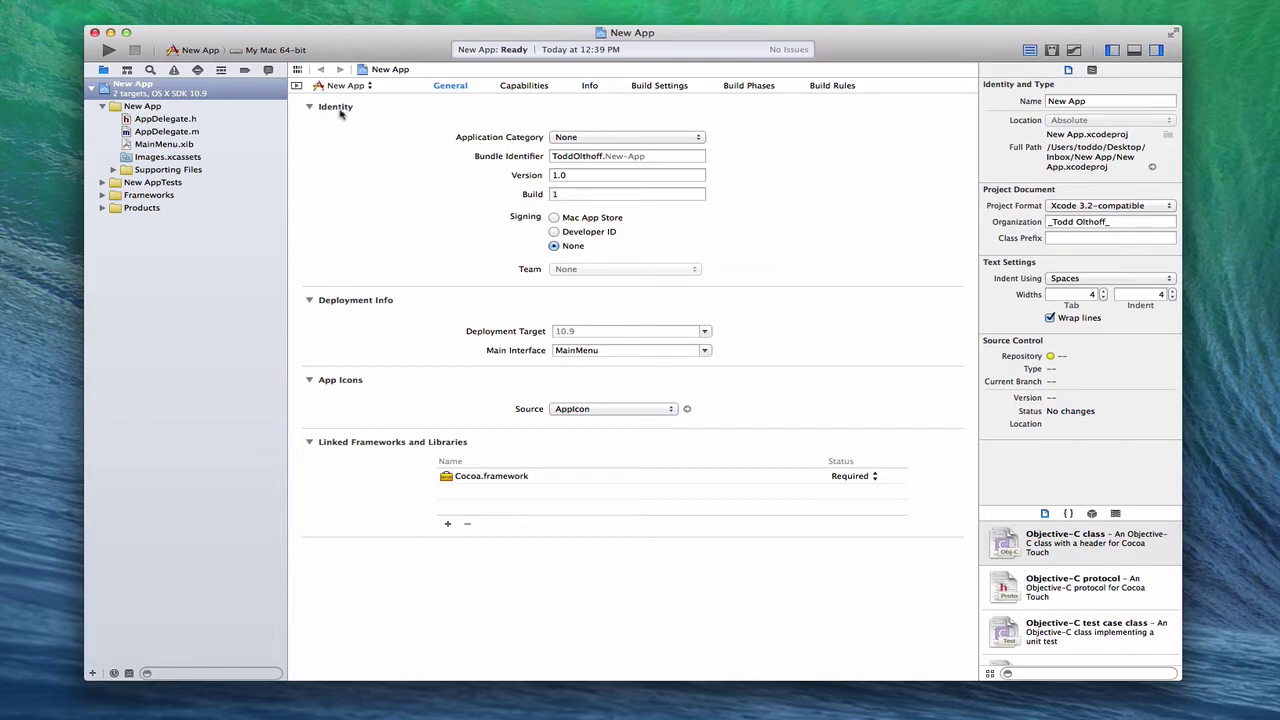
- Switch to Xcode, open the Organizer, and start adding My Mac to the Member Center
left_click(460, 0)
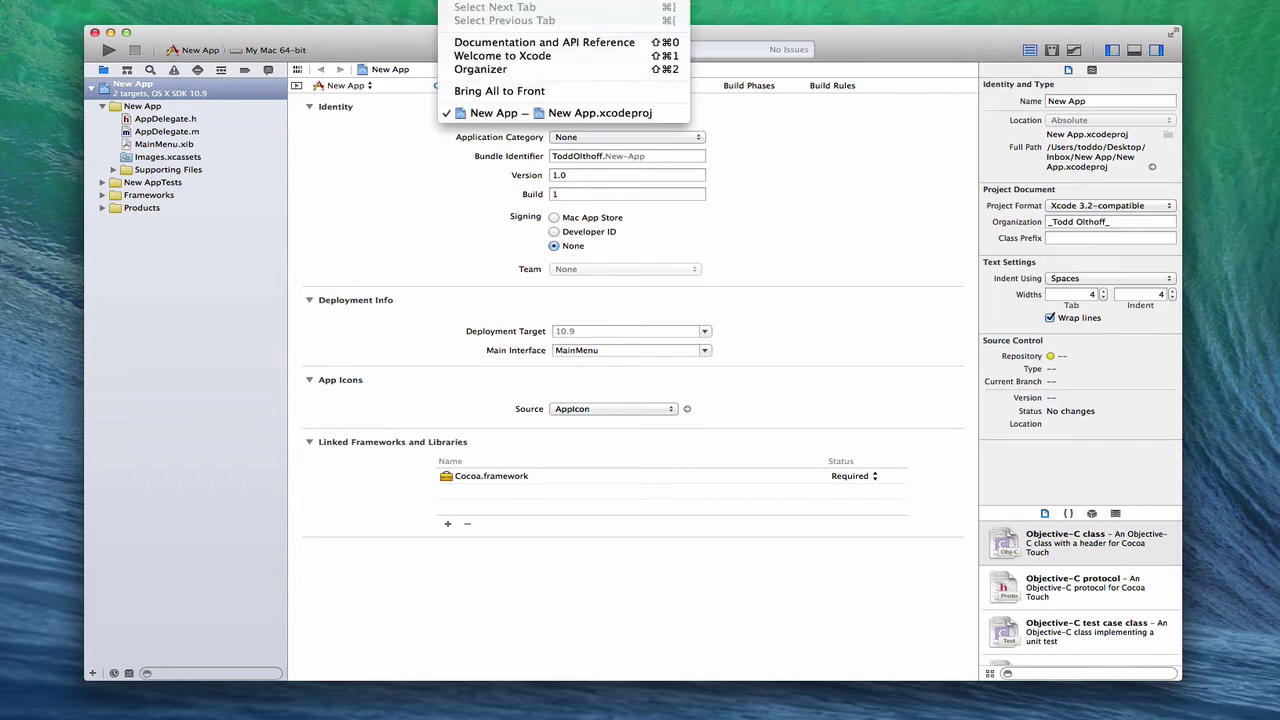
left_click(486, 70)
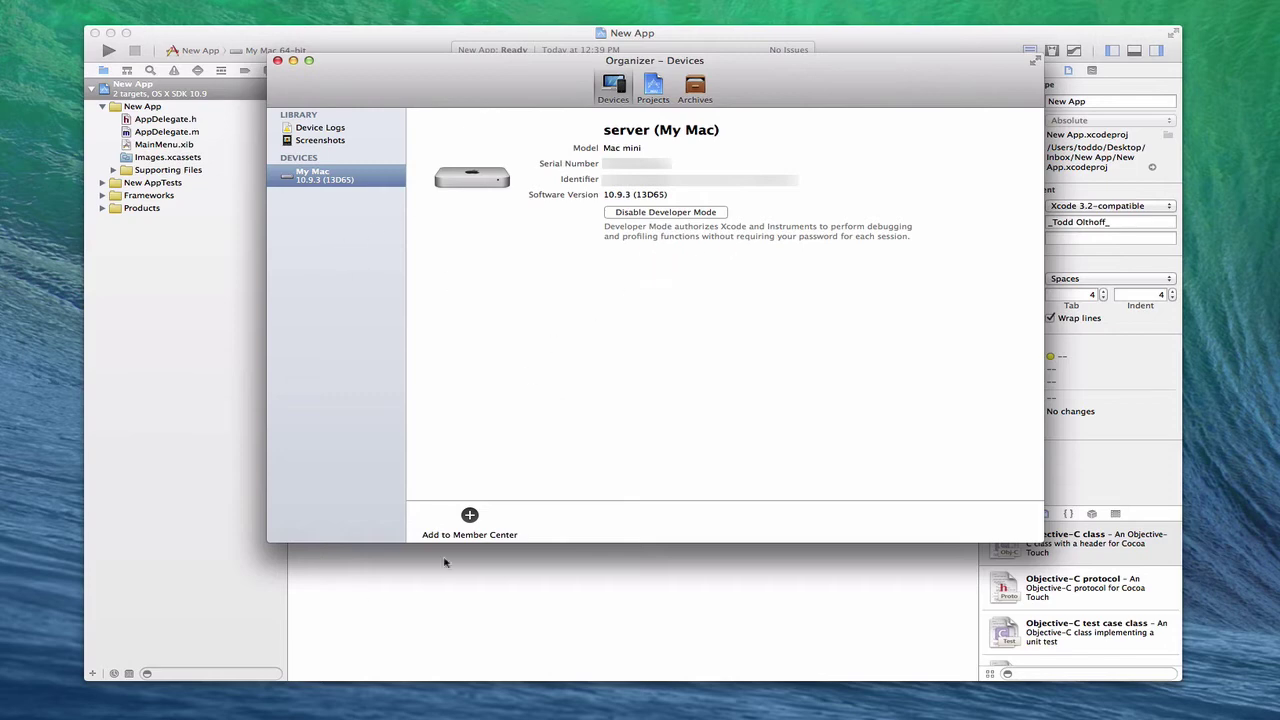
left_click(469, 515)
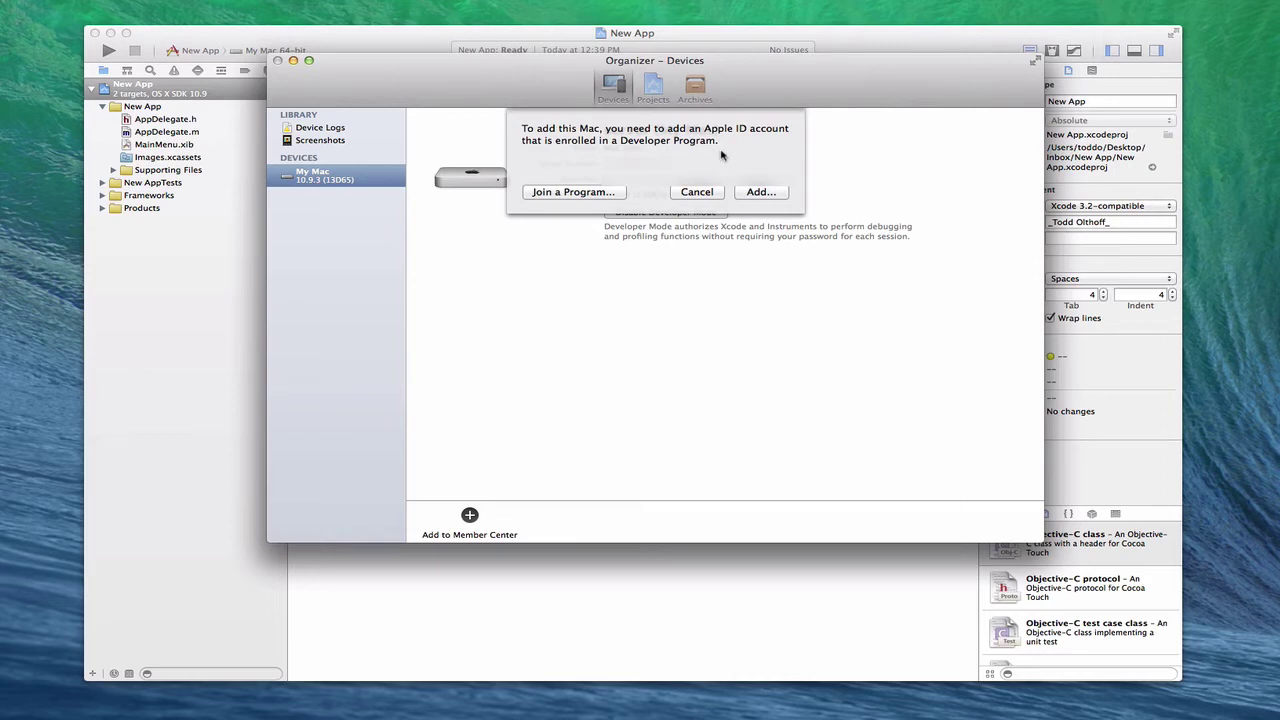
- Add the developer account to Xcode with its Apple ID and password, and close the account preferences
left_click(760, 192)
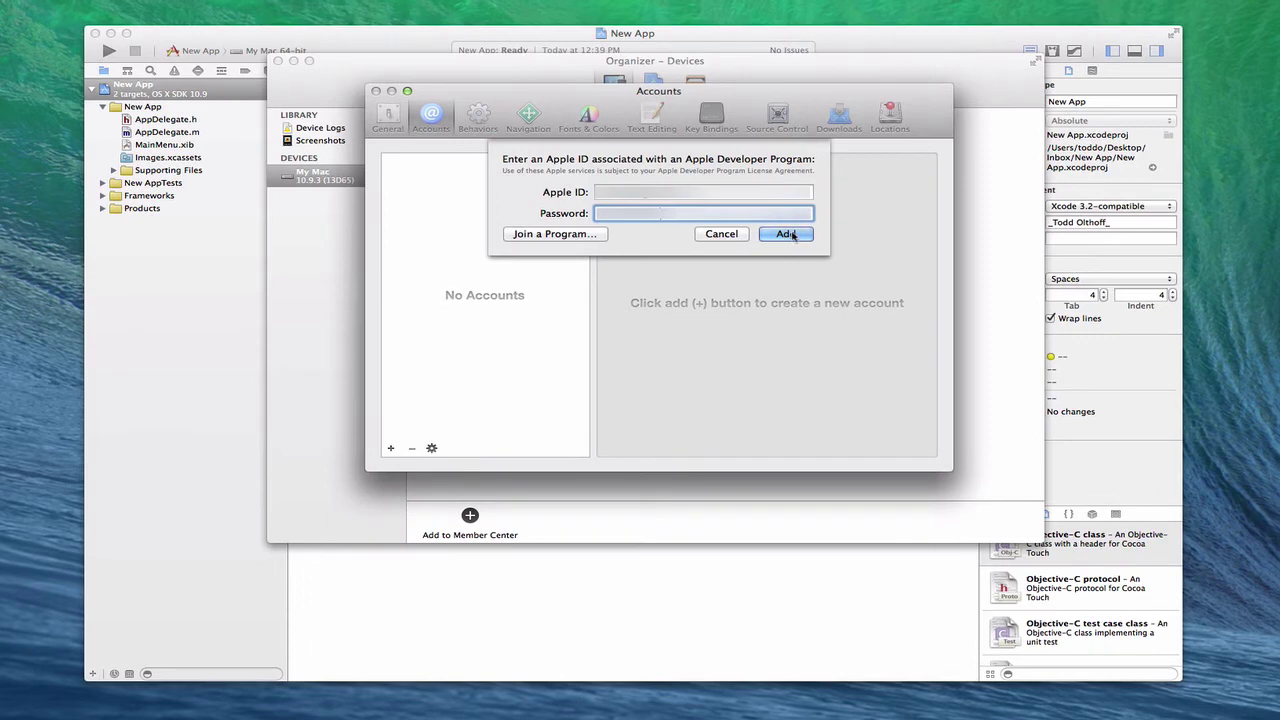
left_click(789, 234)
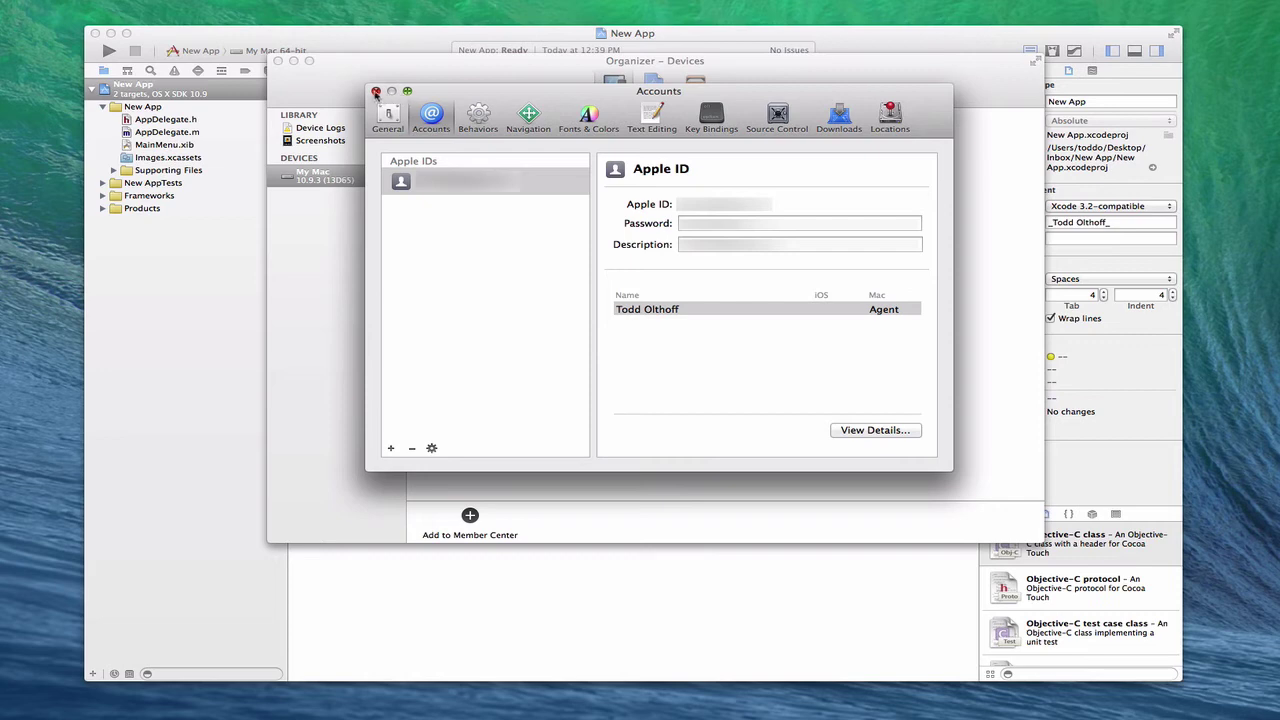
left_click(376, 92)
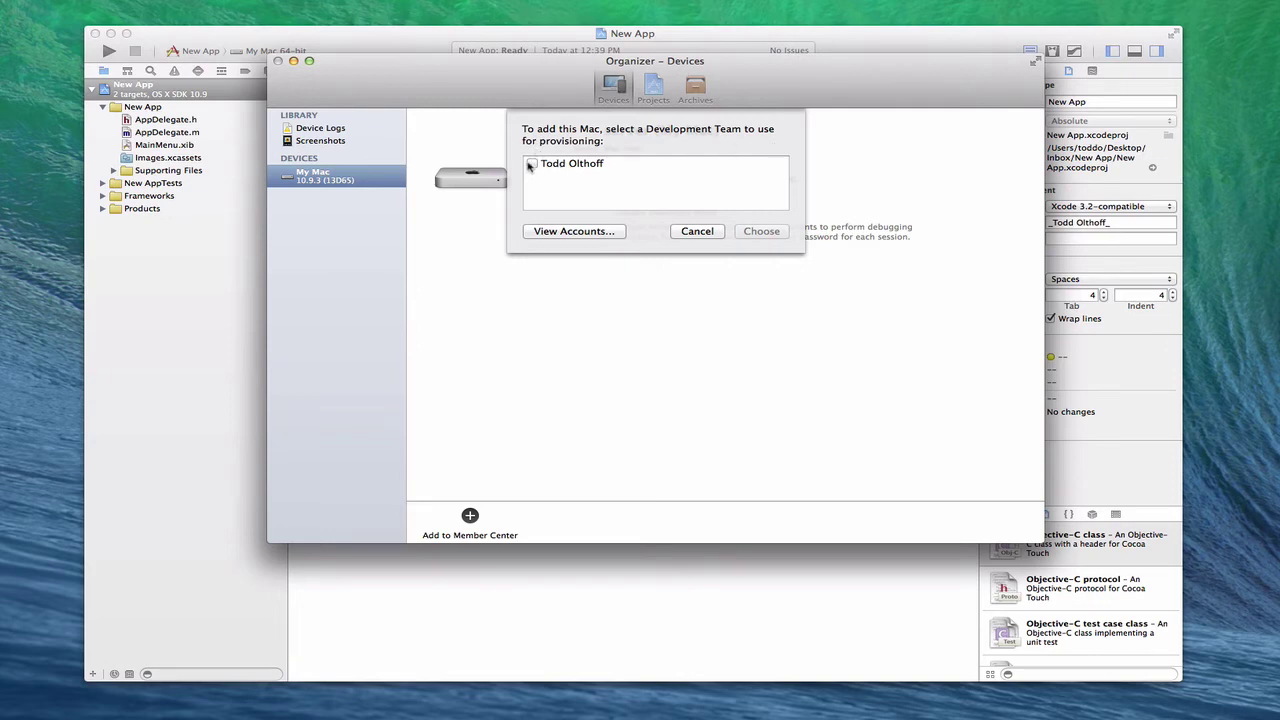
- Select the development team for provisioning this Mac, request its Mac development certificate, and close the Organizer
left_click(531, 164)
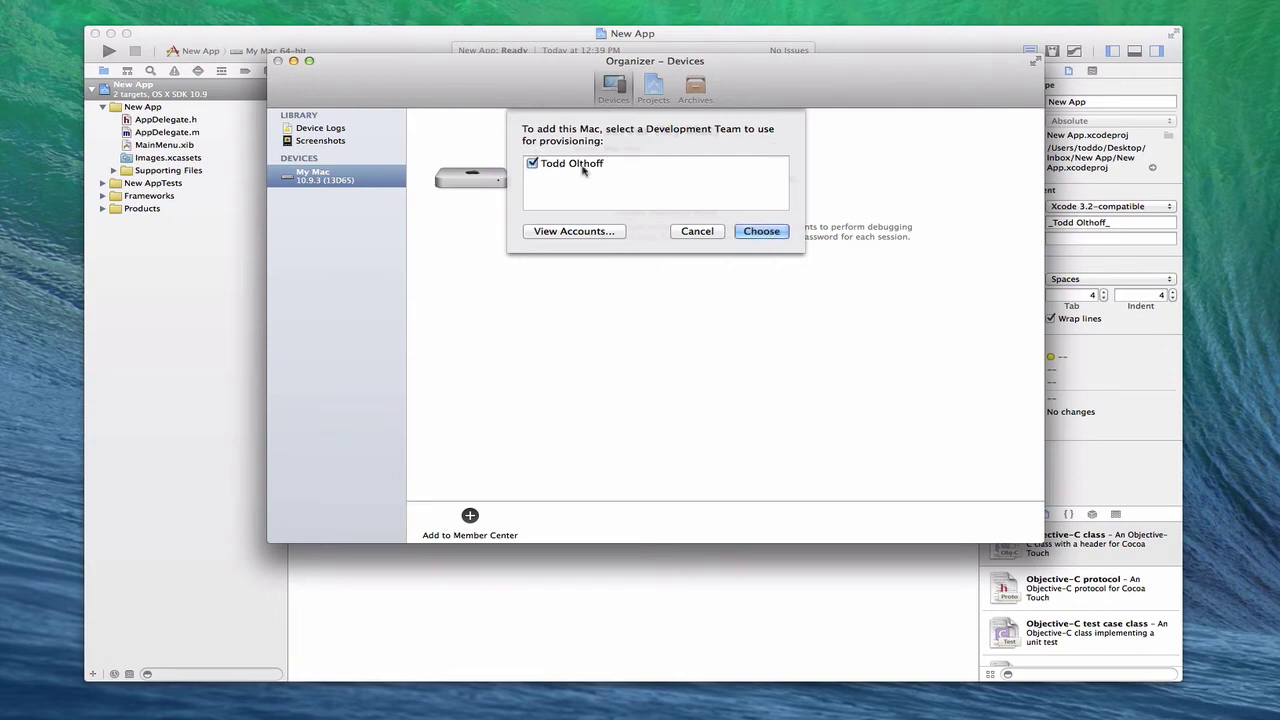
left_click(757, 232)
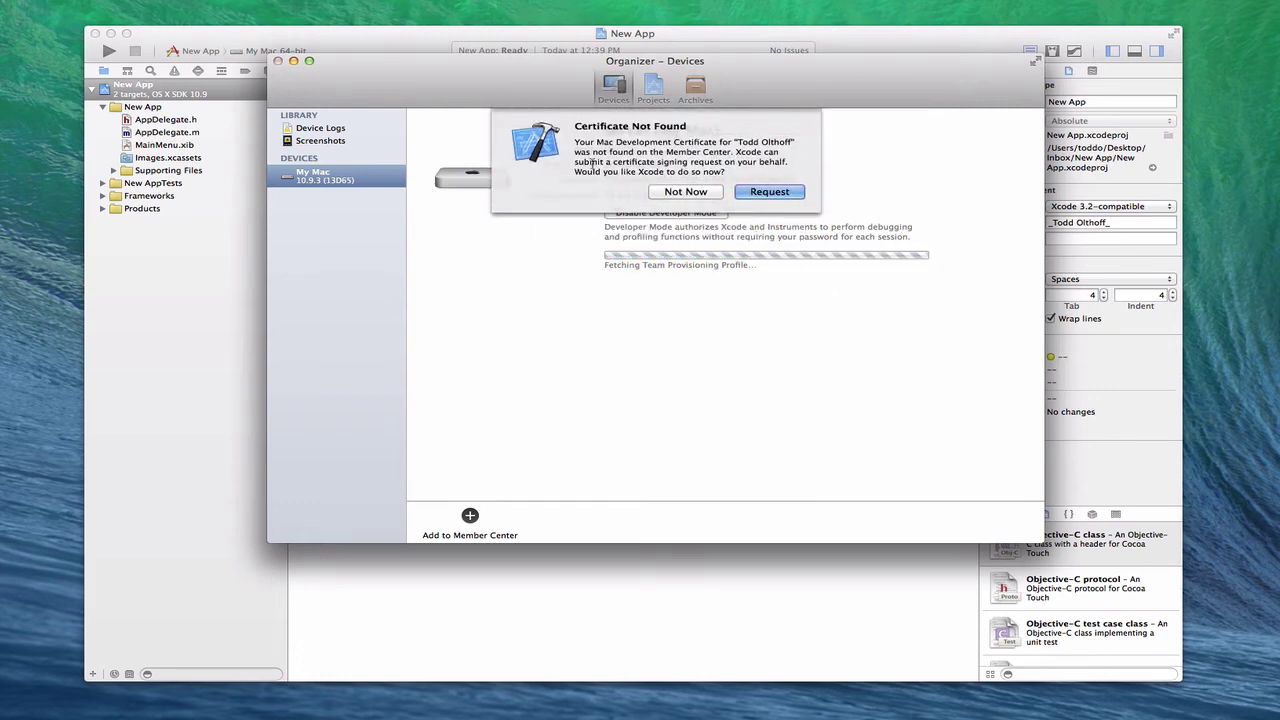
left_click(770, 191)
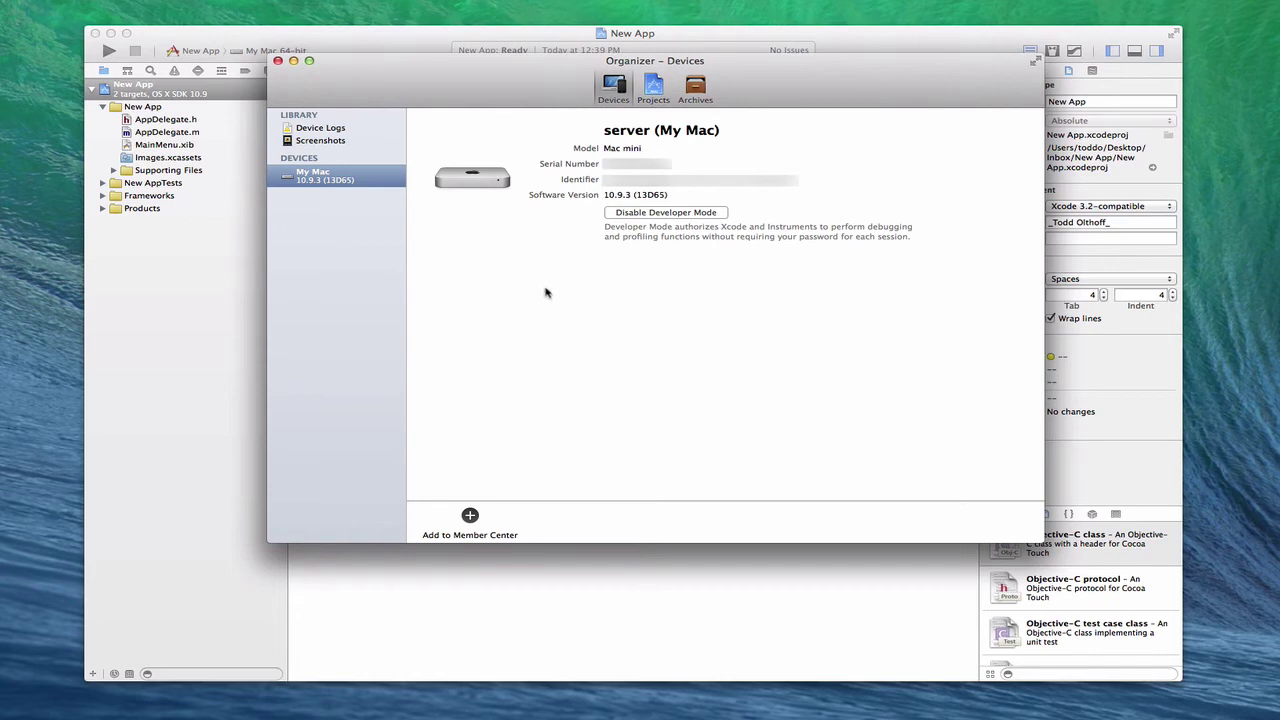
left_click(278, 61)
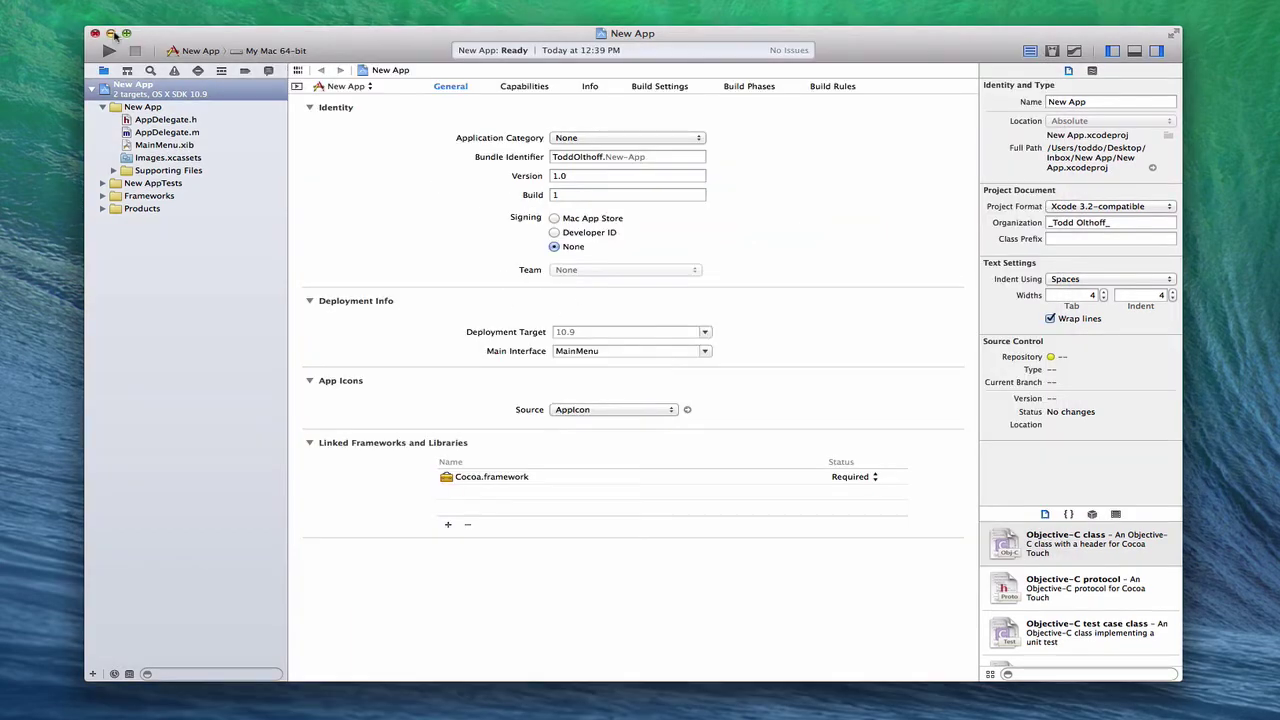
- Switch to the Server app, open the Xcode service's bots web page, review its Bots and Xcode views, and put the browser away
left_click(111, 34)
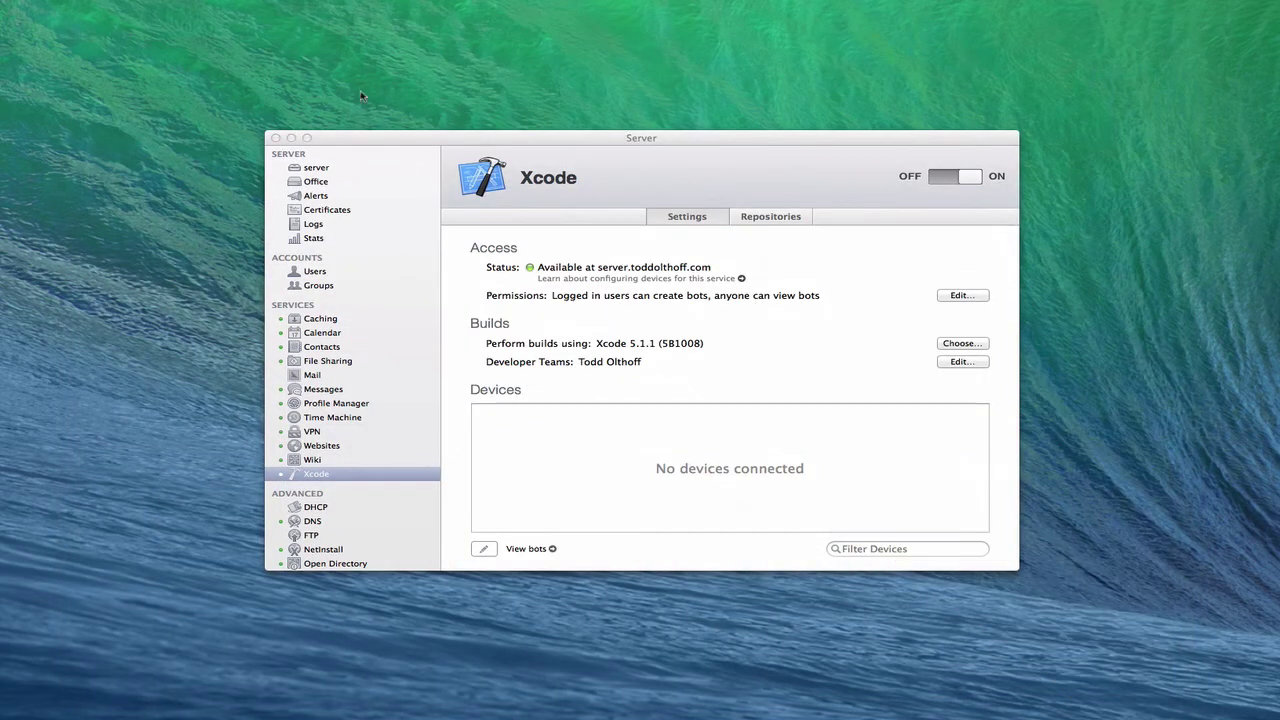
left_click(575, 148)
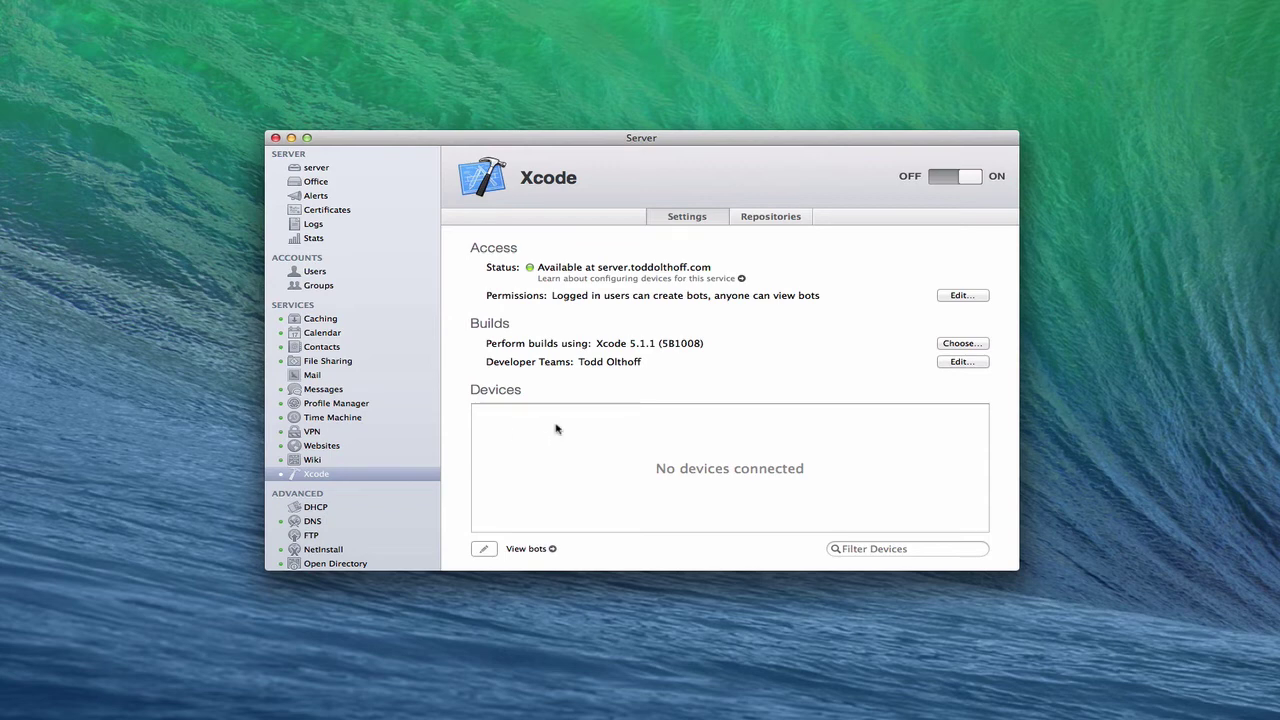
left_click(552, 550)
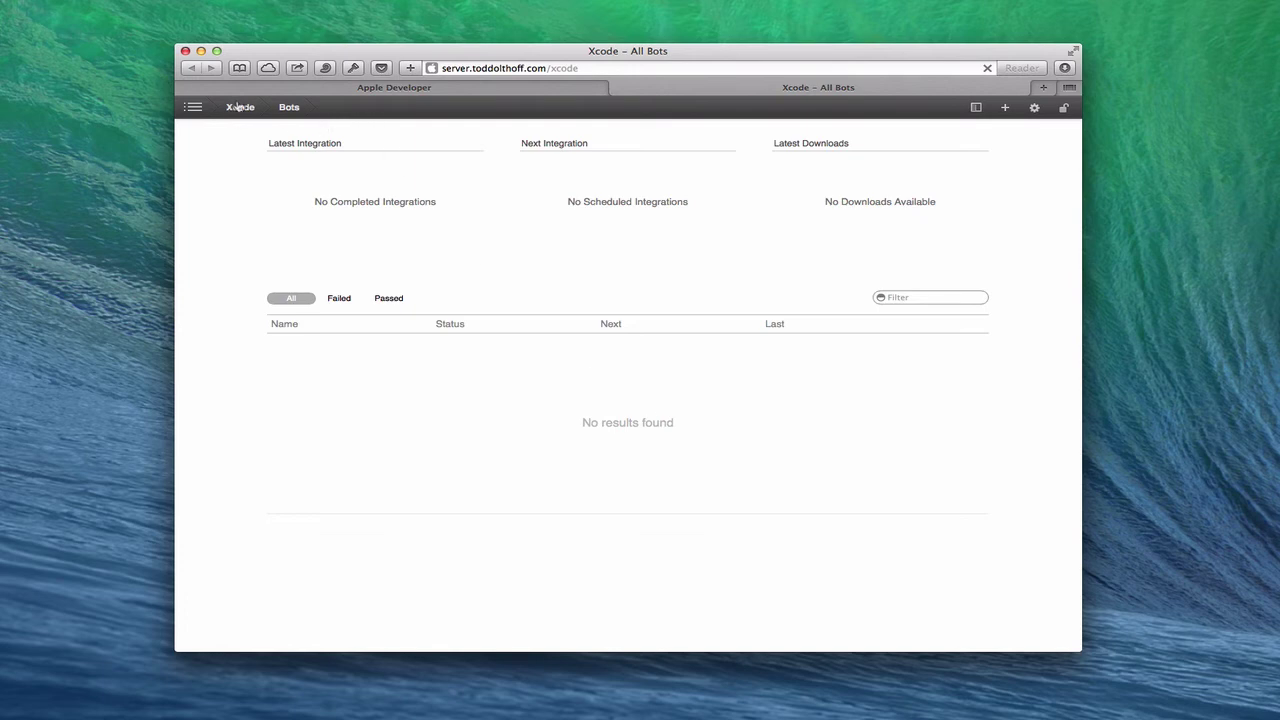
left_click(297, 110)
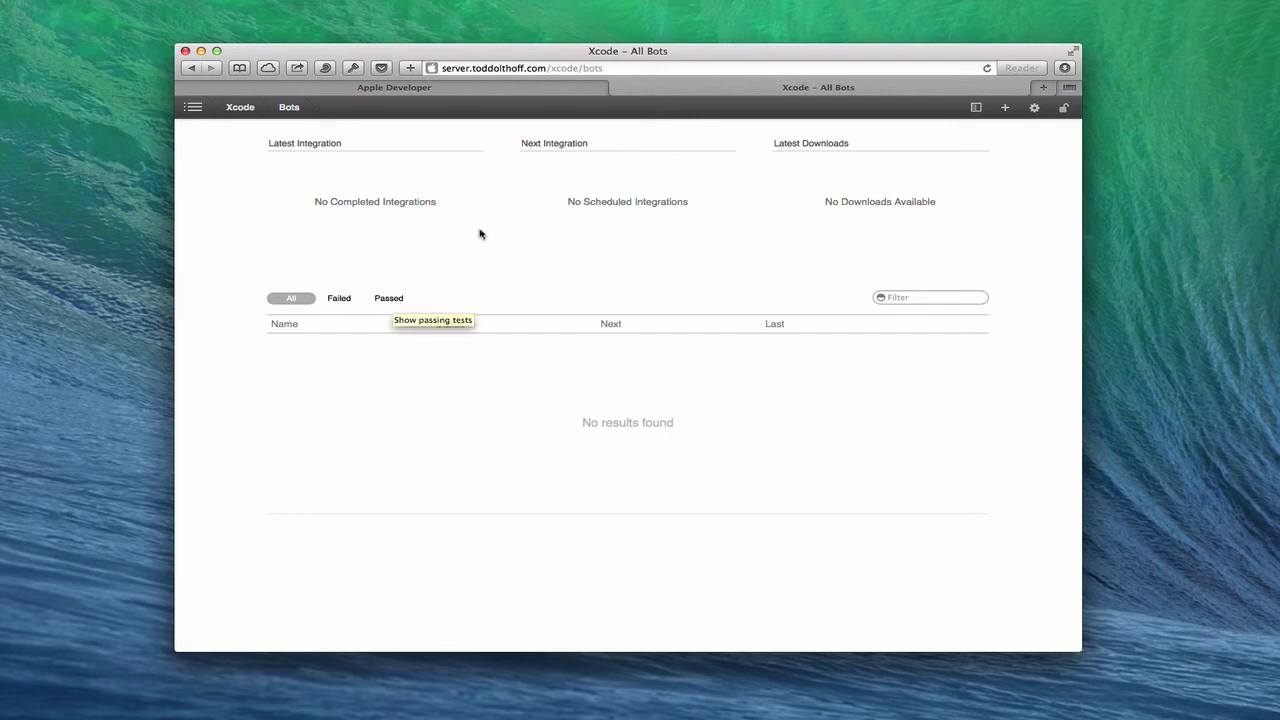
left_click(240, 108)
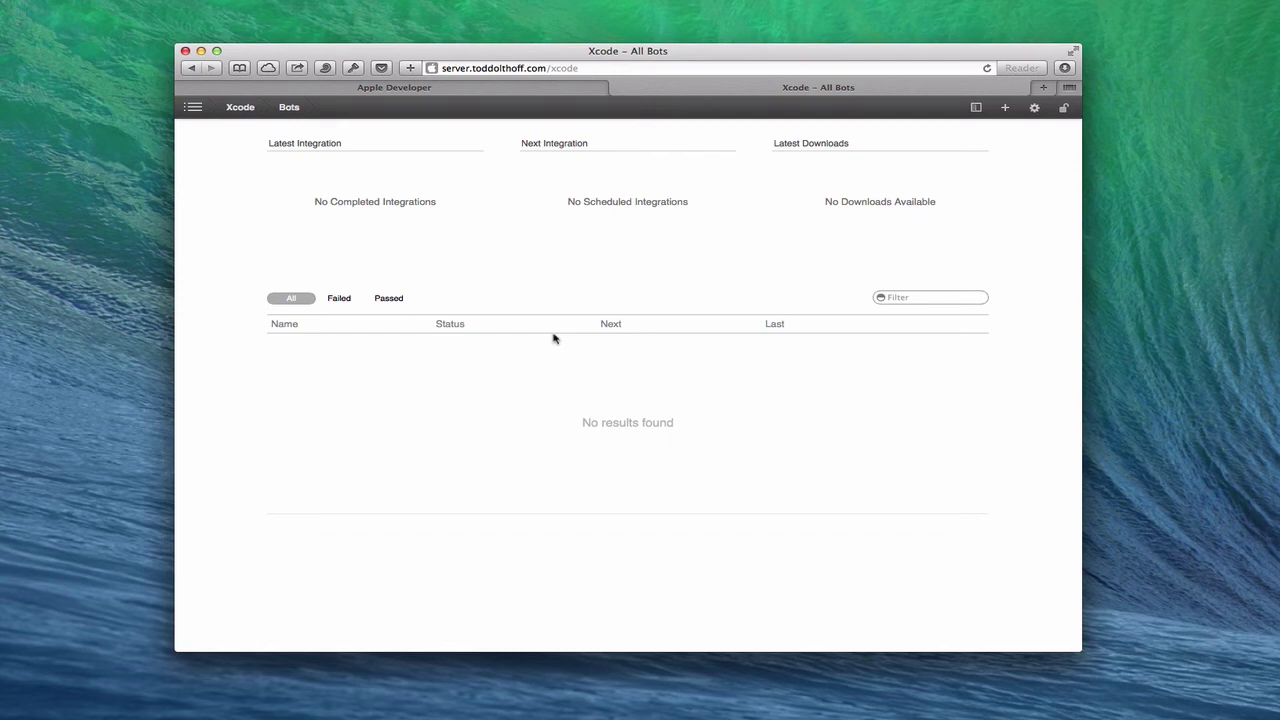
left_click(201, 51)
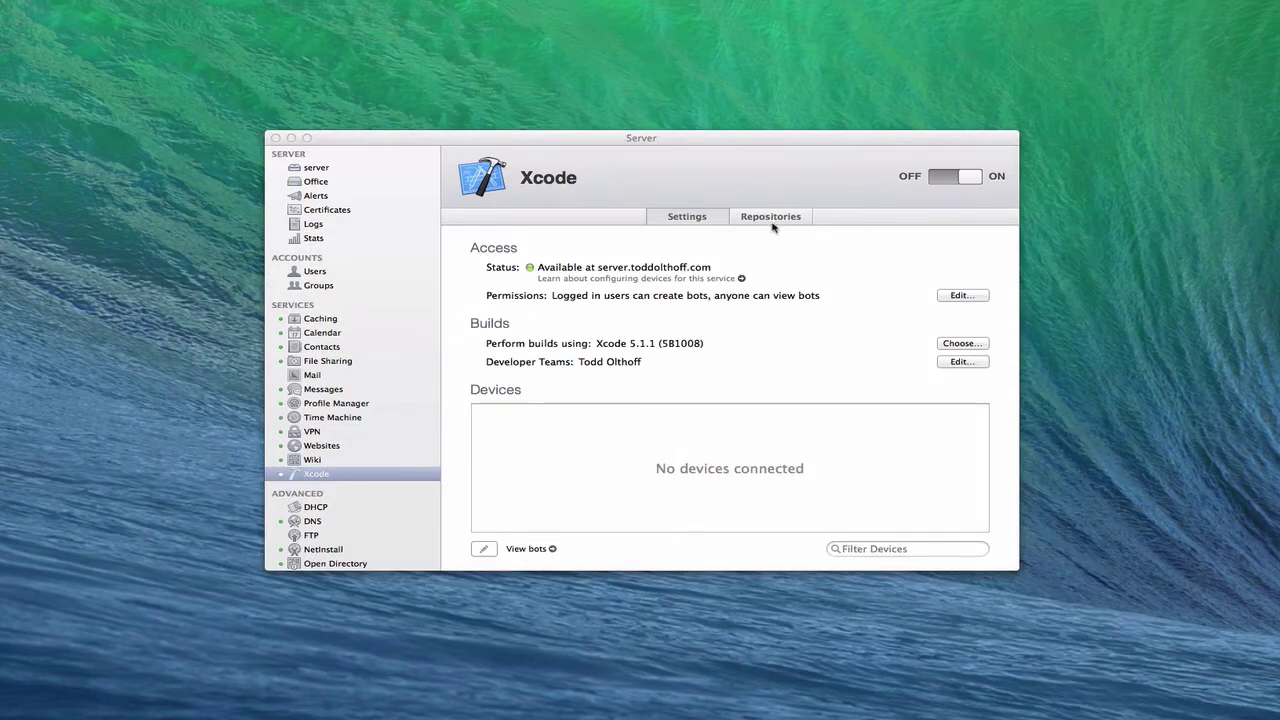
- Review the hosted repositories' access protocols and the options for who can create them, without saving any change
left_click(770, 218)
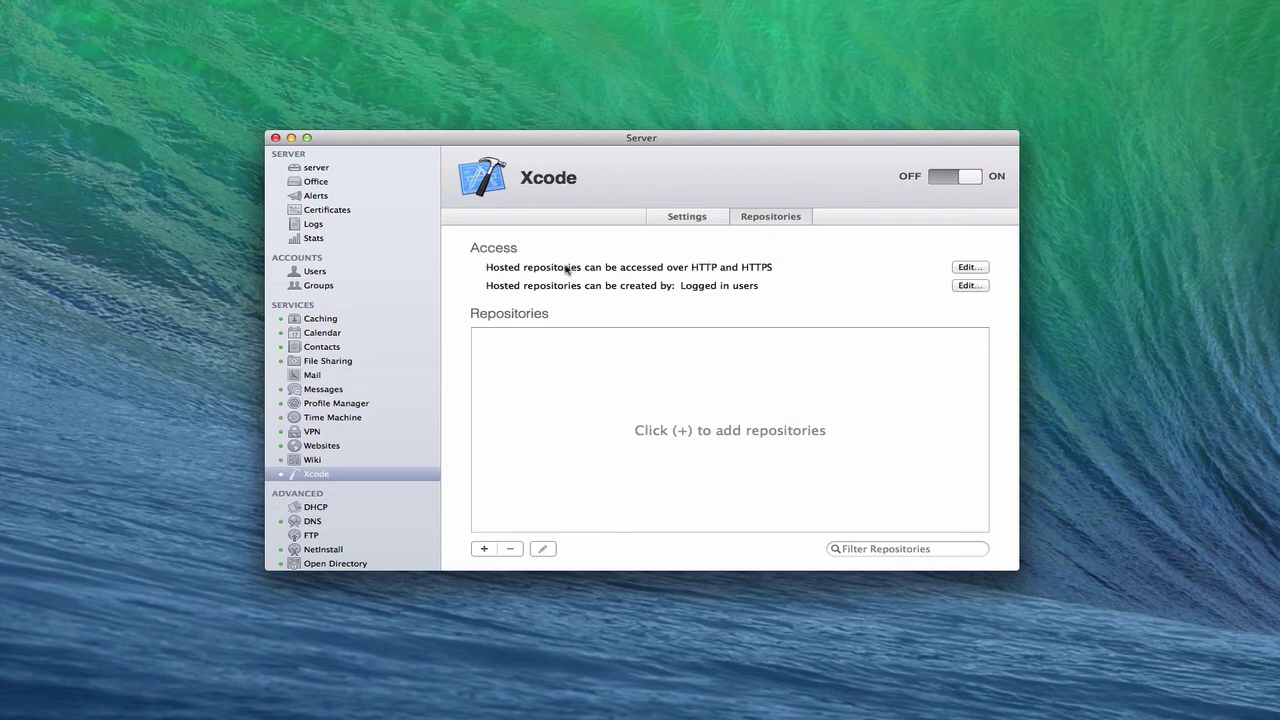
left_click(966, 267)
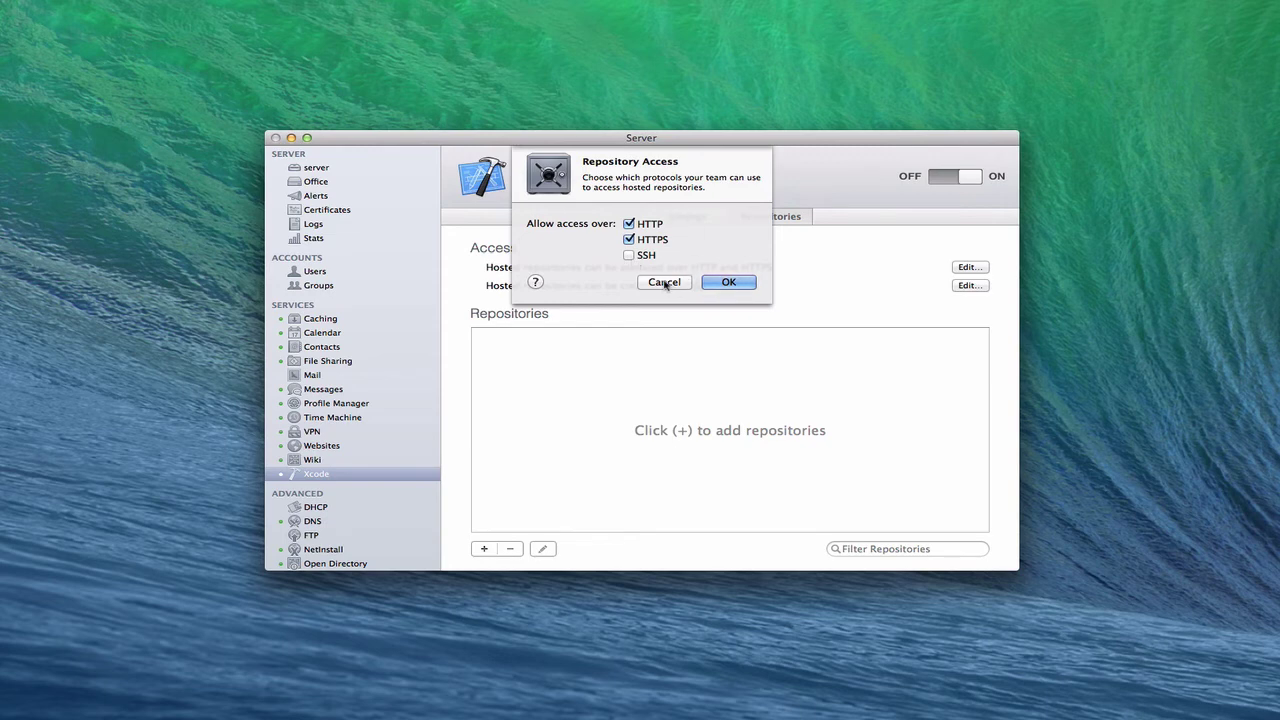
left_click(665, 283)
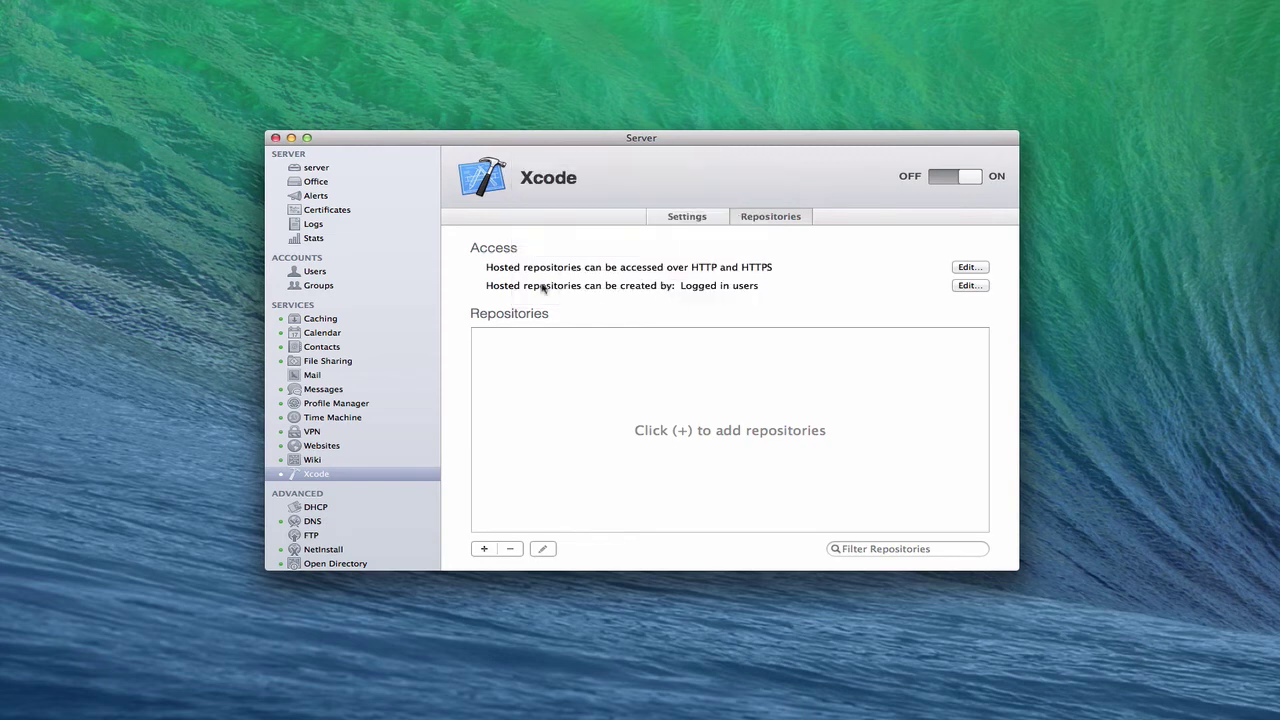
left_click(966, 286)
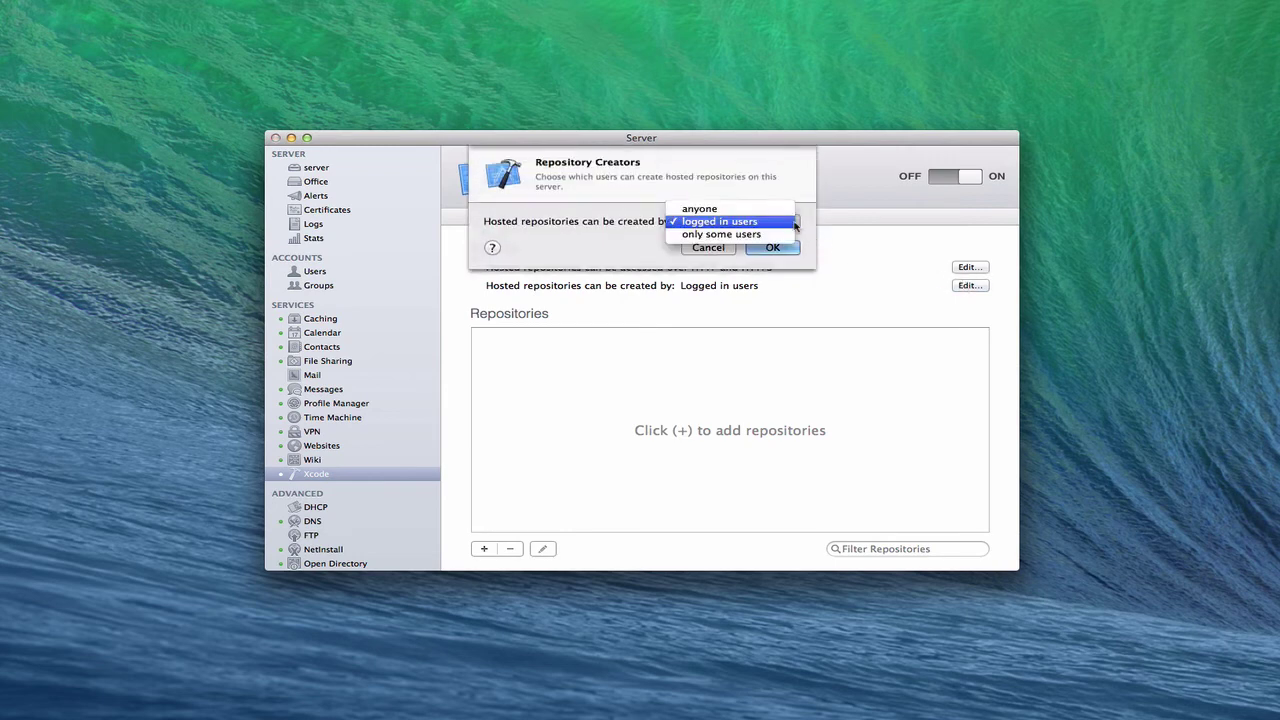
left_click(716, 254)
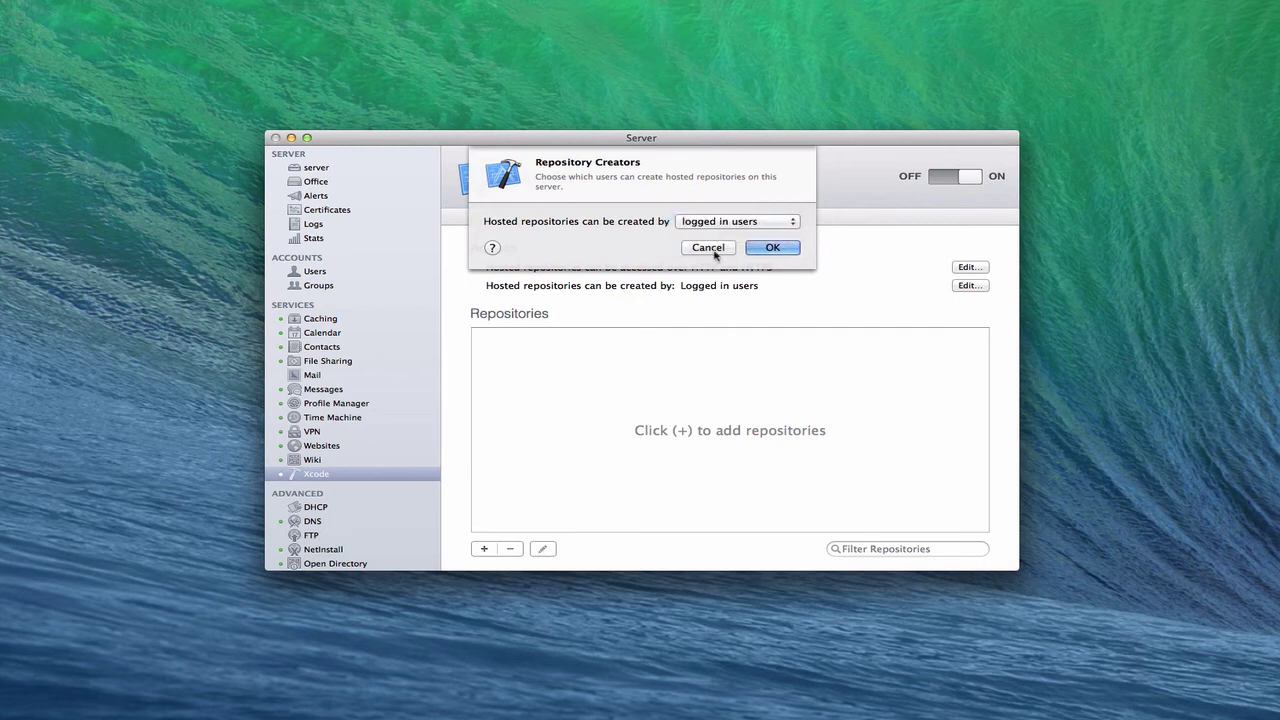
left_click(716, 248)
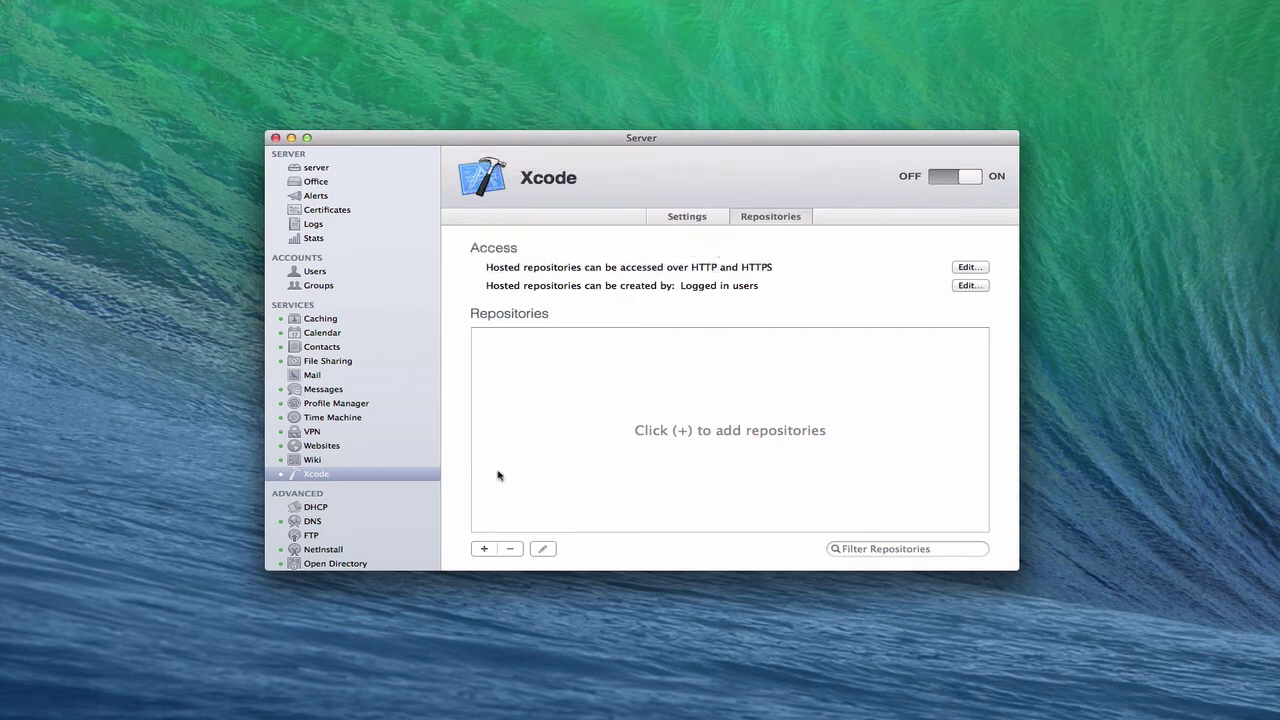
- Start a new repository of the type Host a Git Repository and name it MyNewApp
left_click(484, 550)
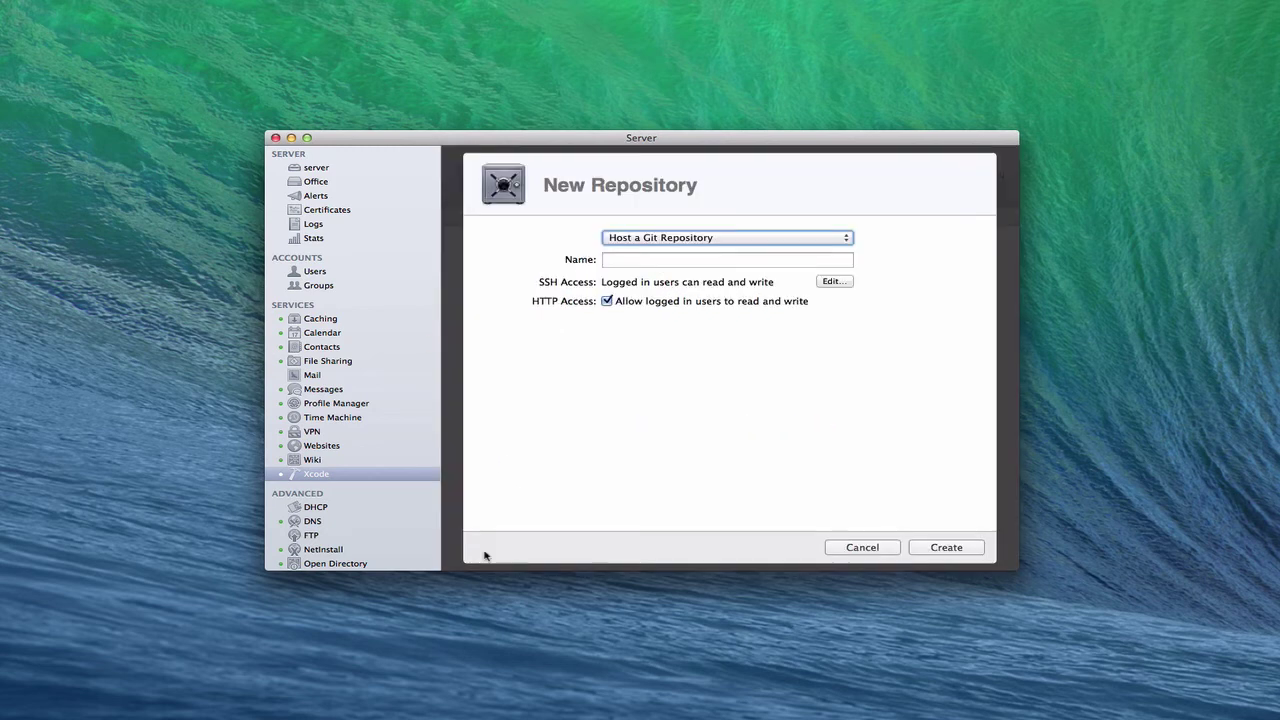
left_click(845, 240)
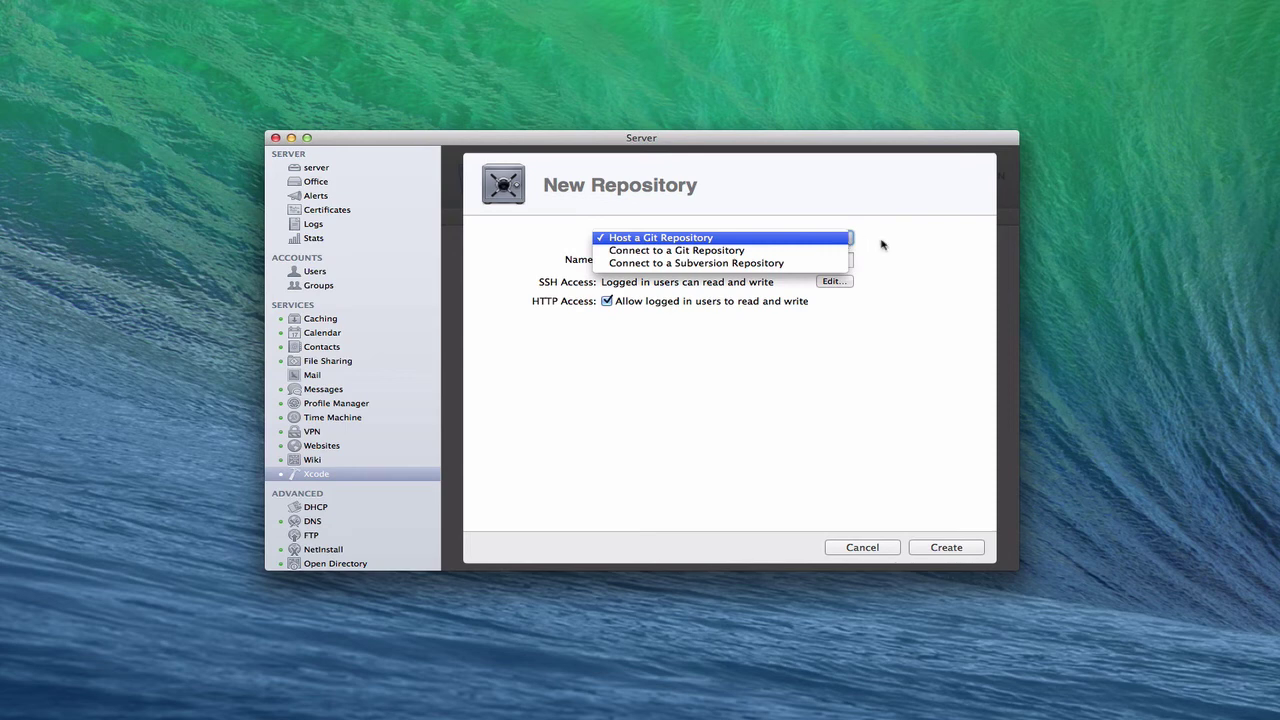
left_click(882, 244)
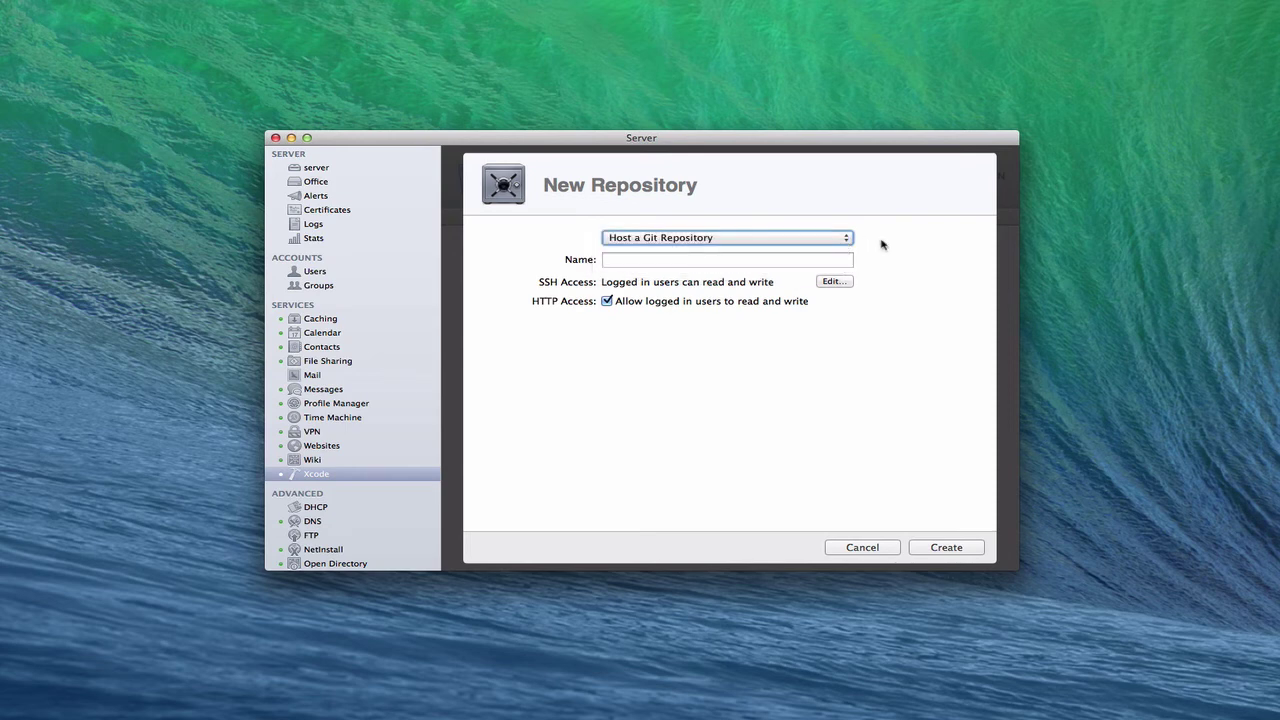
left_click(619, 262)
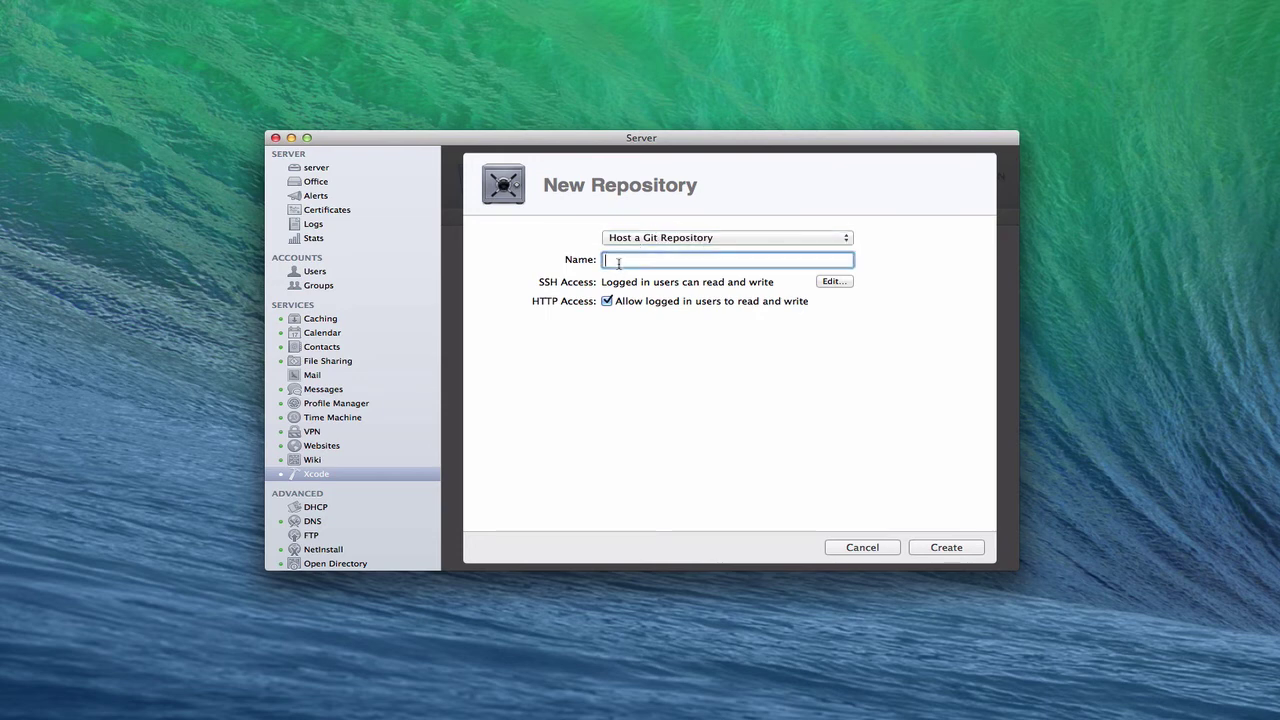
type("My")
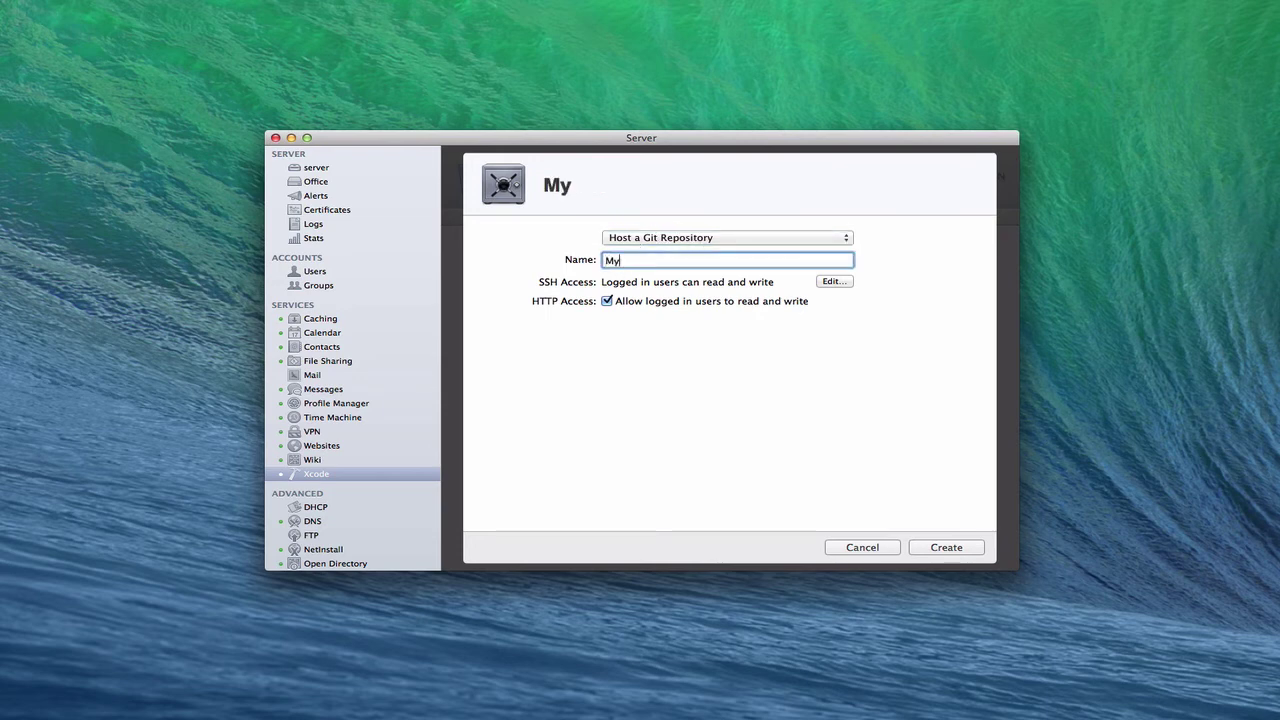
type("Newapp")
key("BackSpace")
key("BackSpace")
key("BackSpace")
type("App")
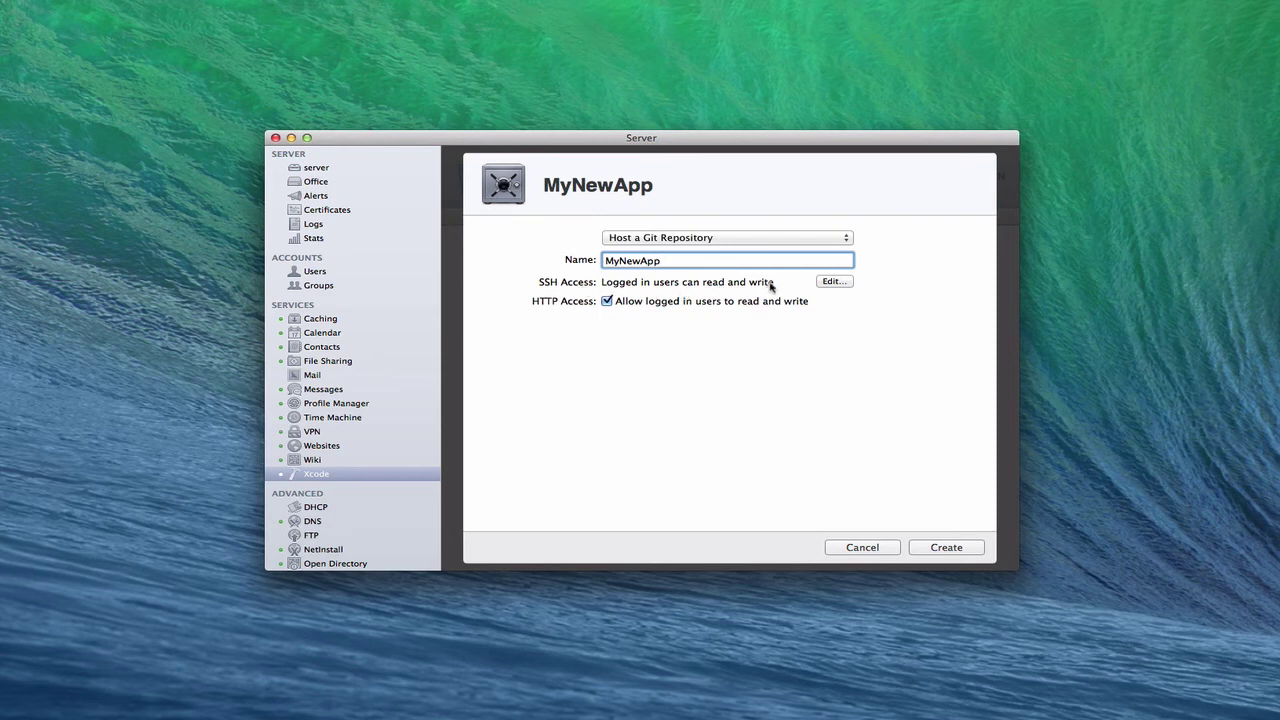
- Check who can modify the new repository over SSH without changing it, and create the repository
left_click(836, 281)
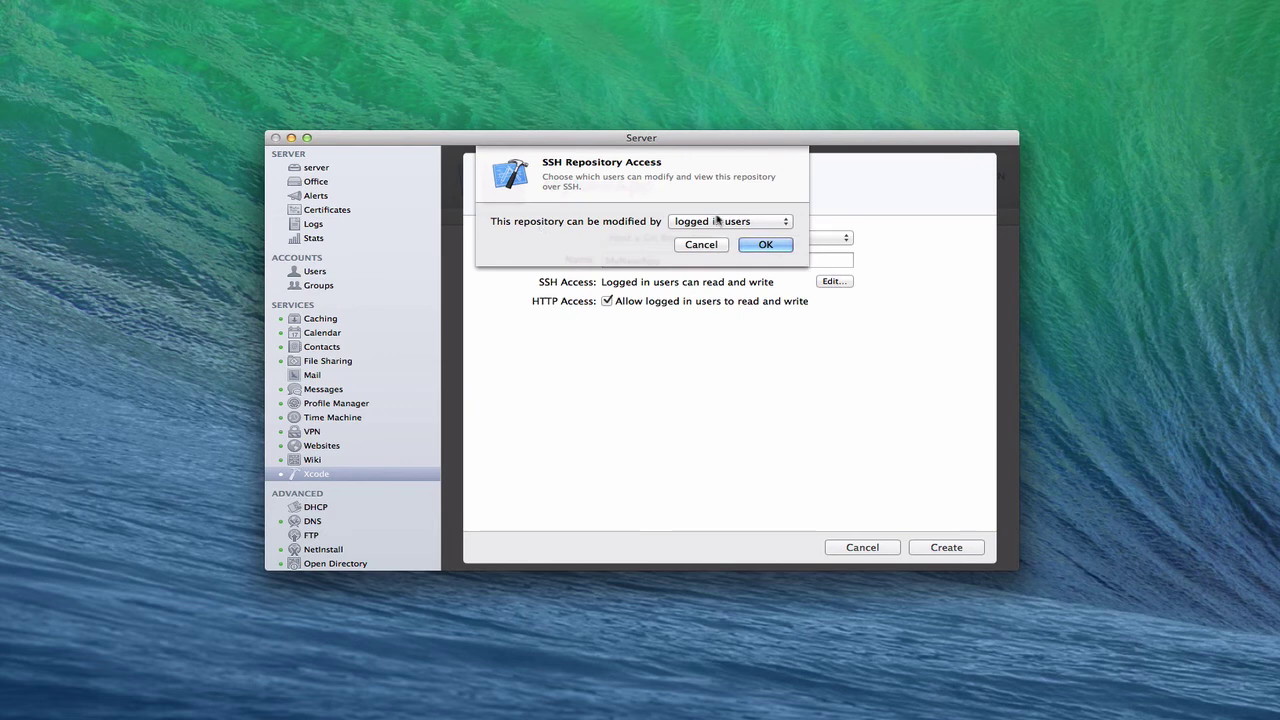
left_click(786, 223)
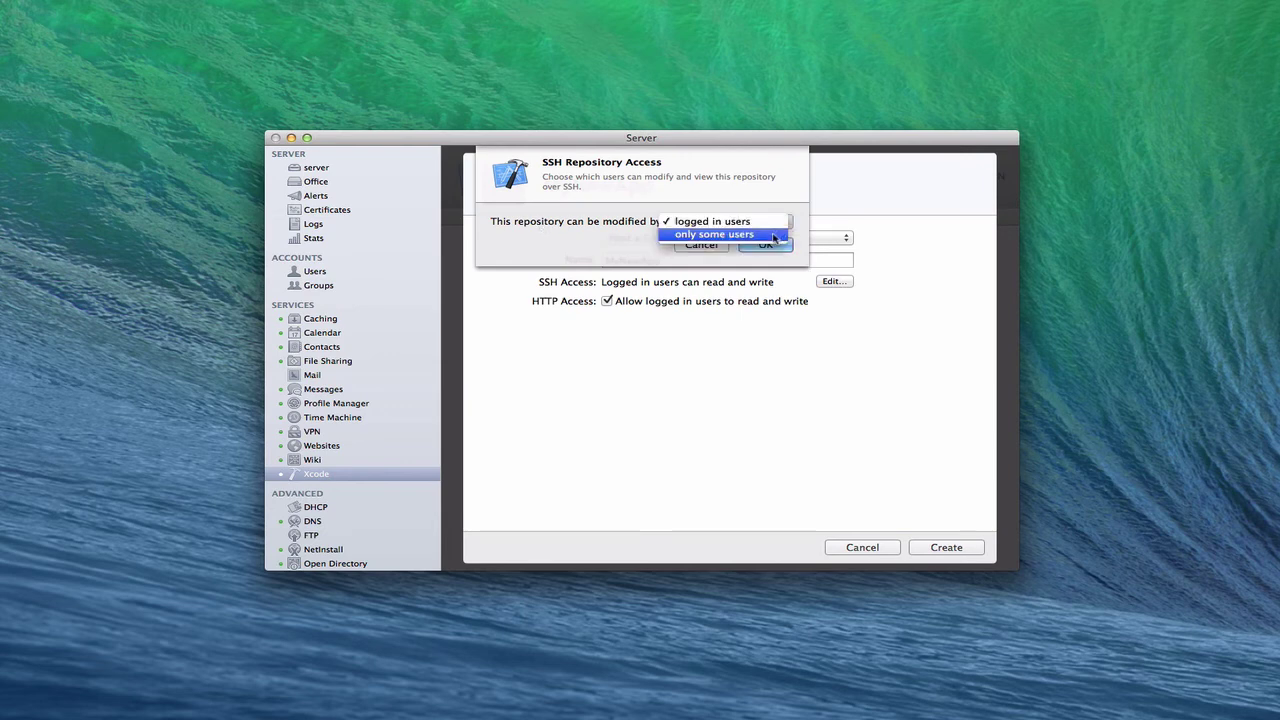
left_click(772, 192)
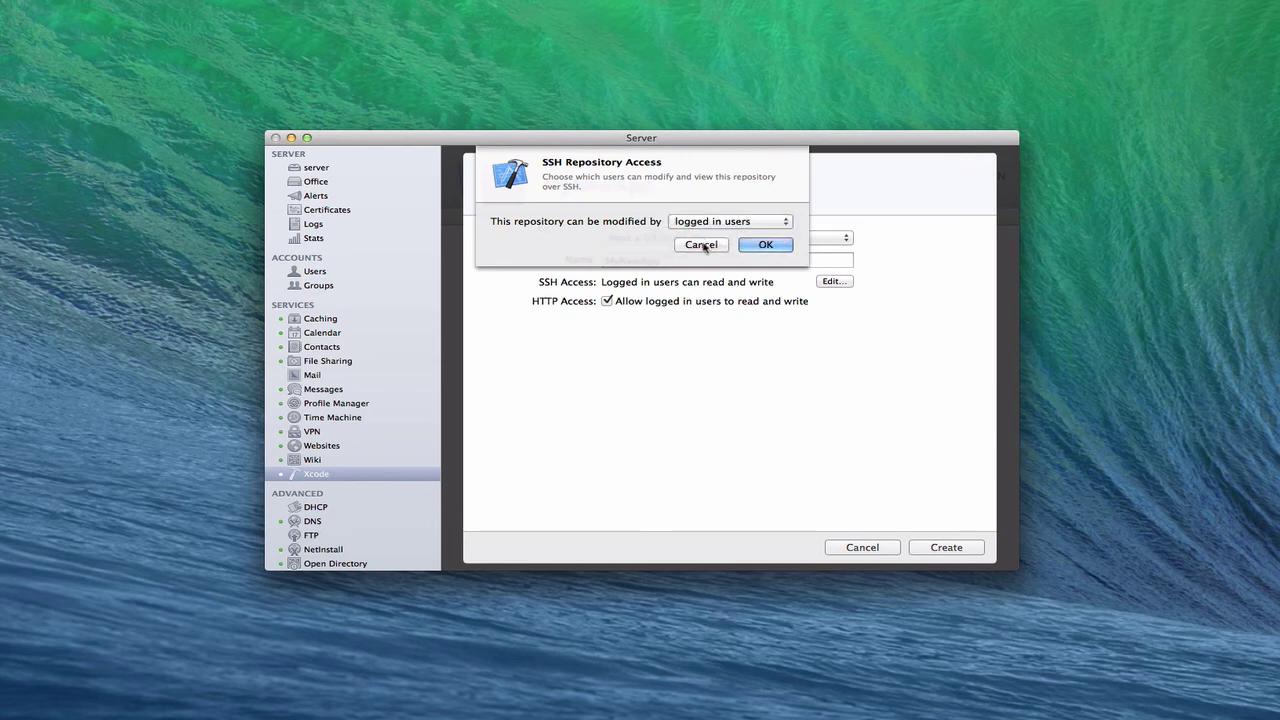
left_click(703, 243)
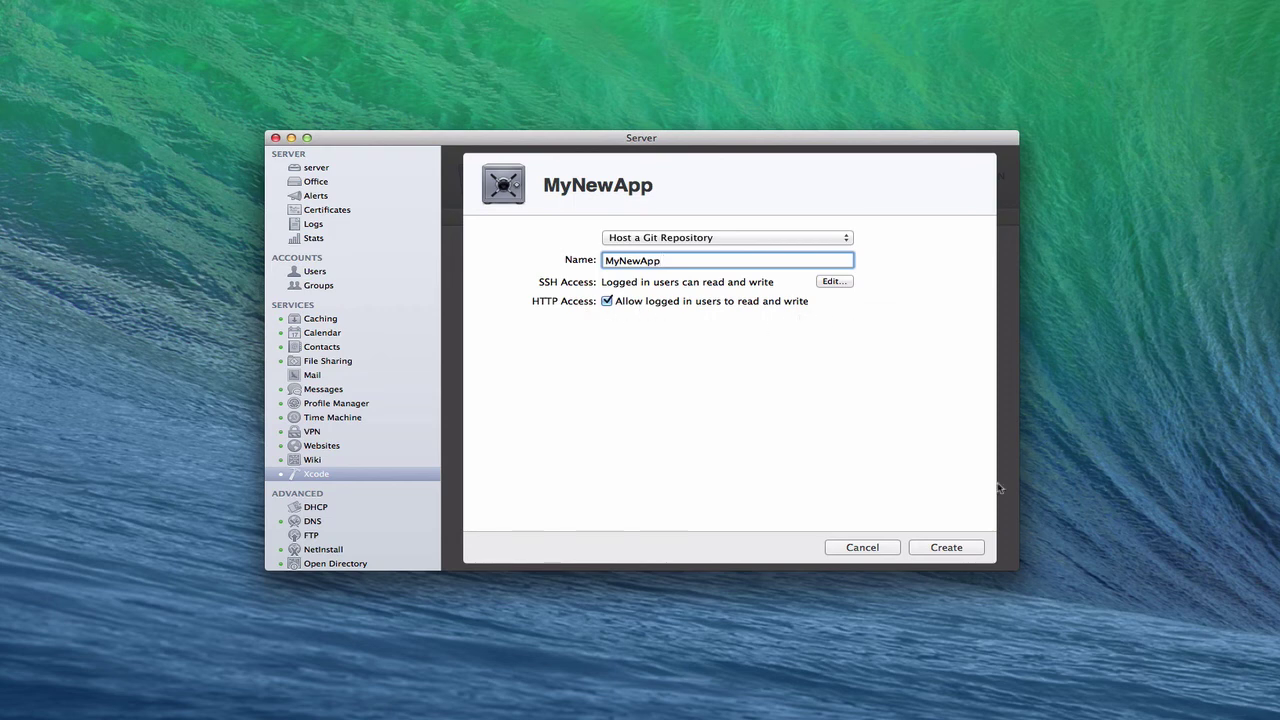
left_click(942, 546)
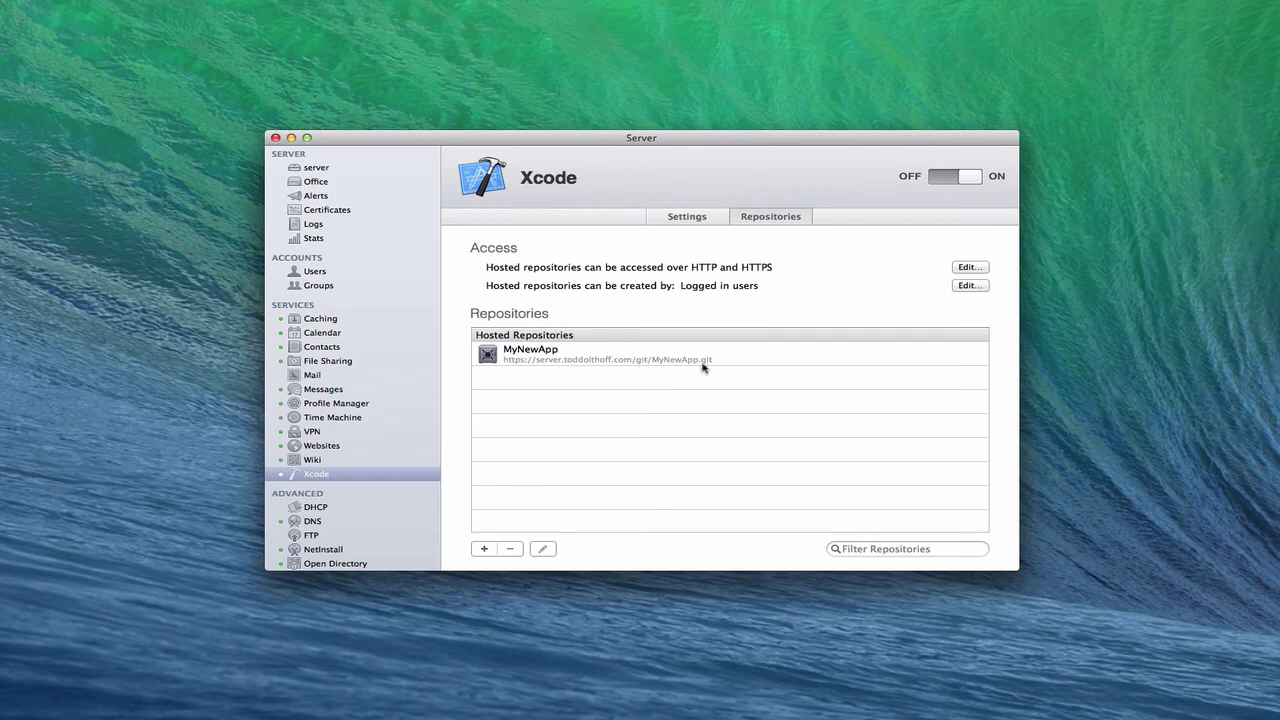
- Inspect the MyNewApp repository's access details and its folder in server storage, and return to the Xcode service's general settings
left_click(661, 362)
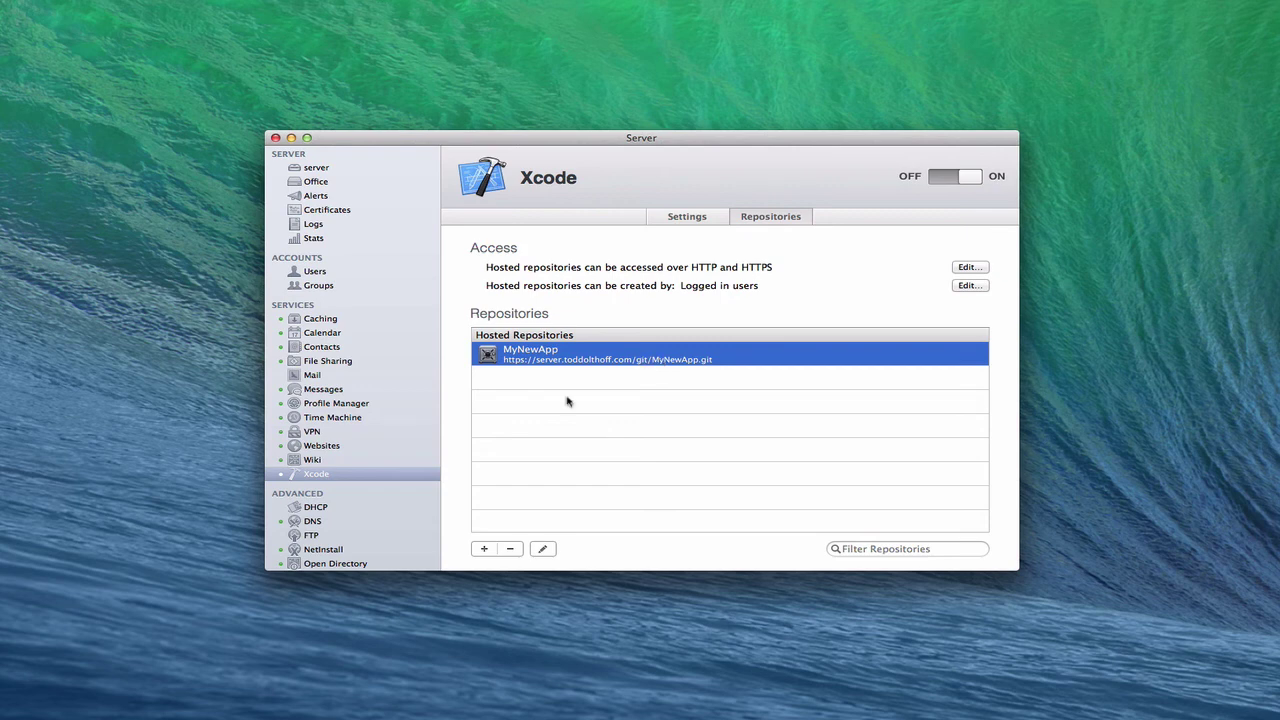
left_click(545, 548)
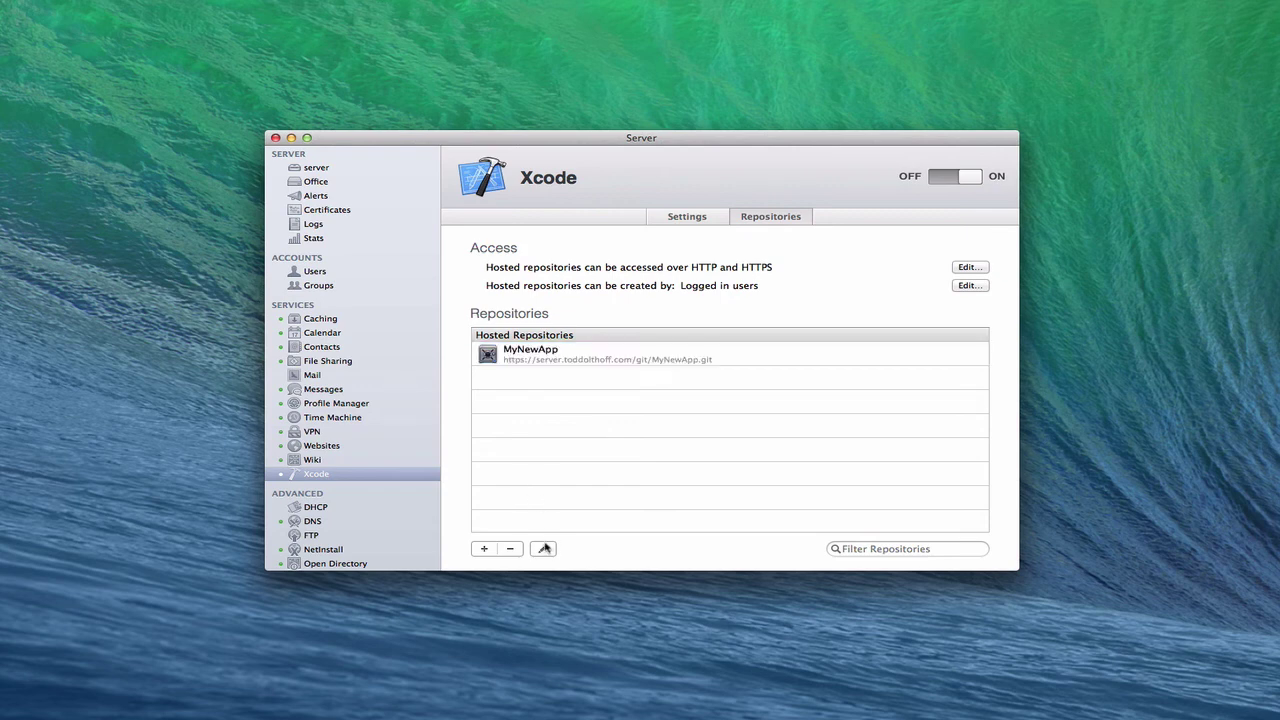
left_click(544, 362)
left_click(541, 549)
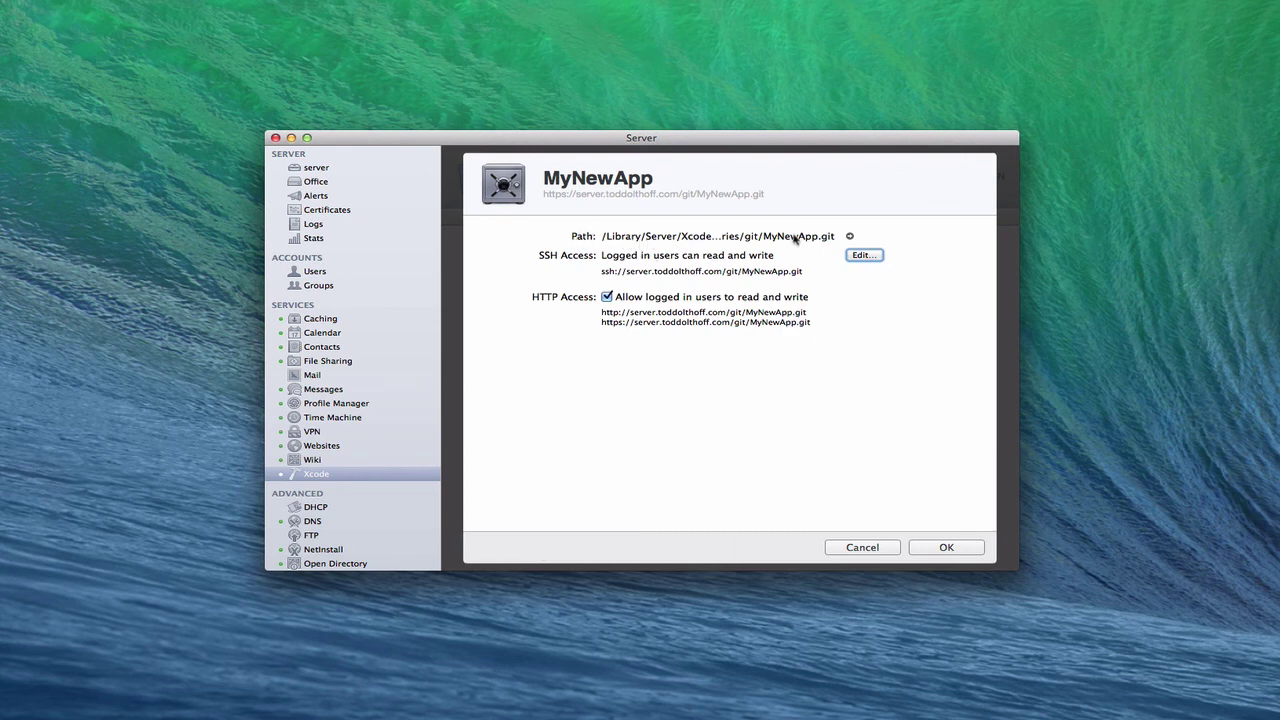
left_click(851, 237)
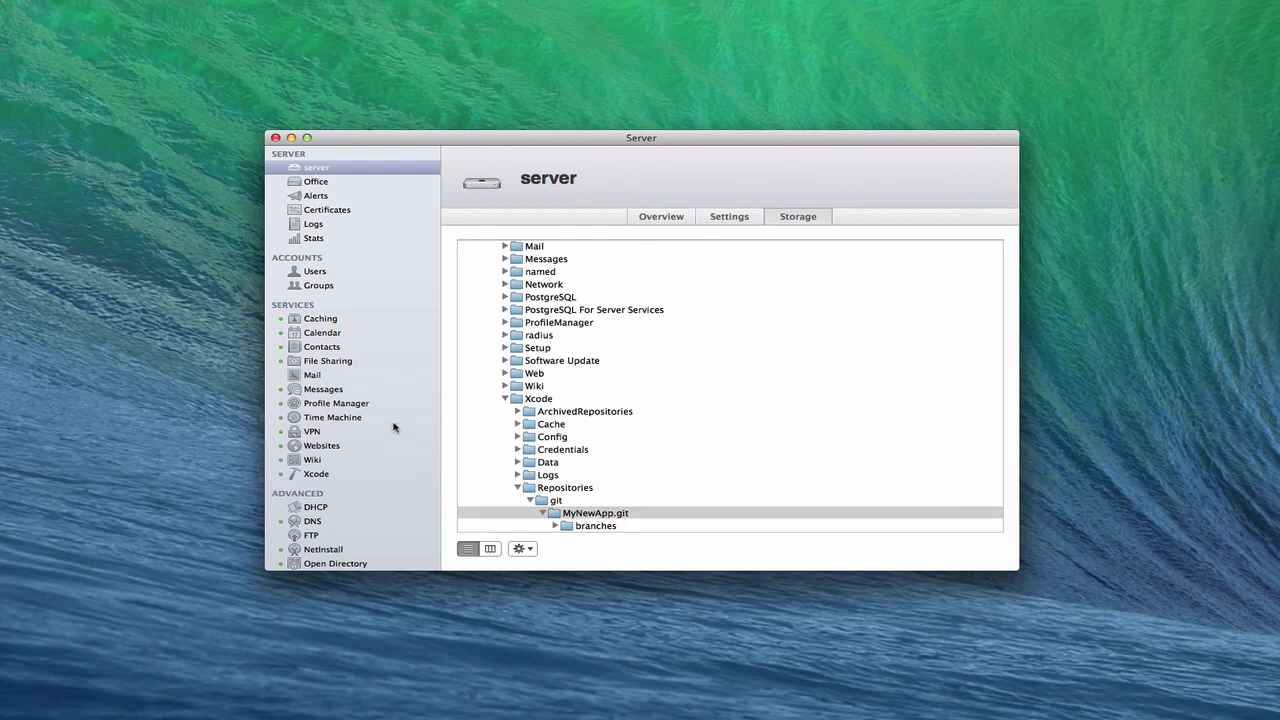
left_click(316, 474)
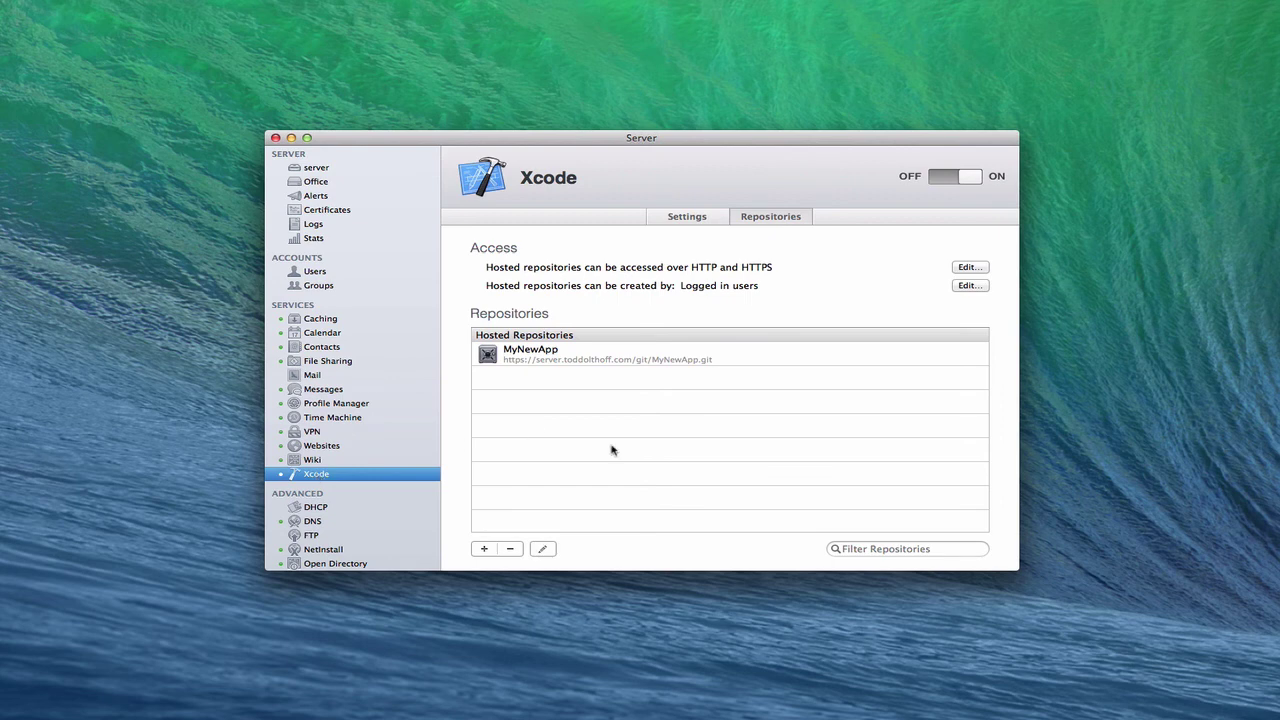
left_click(527, 356)
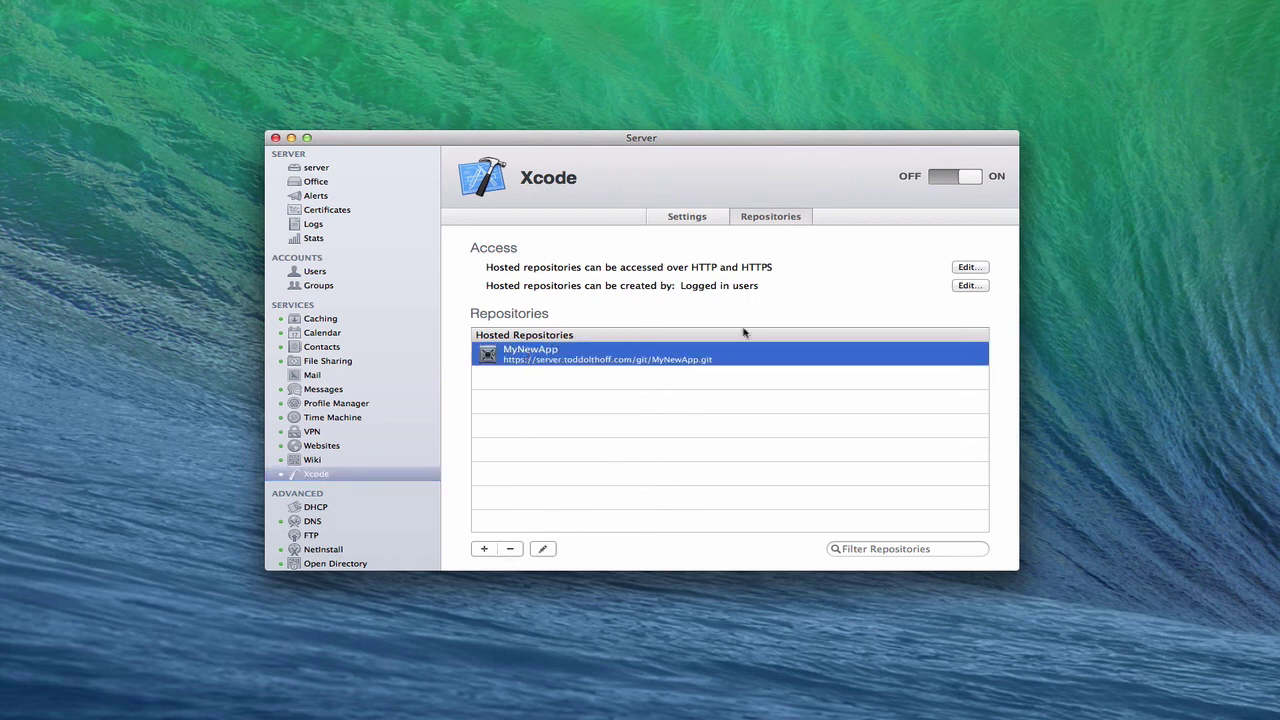
left_click(688, 219)
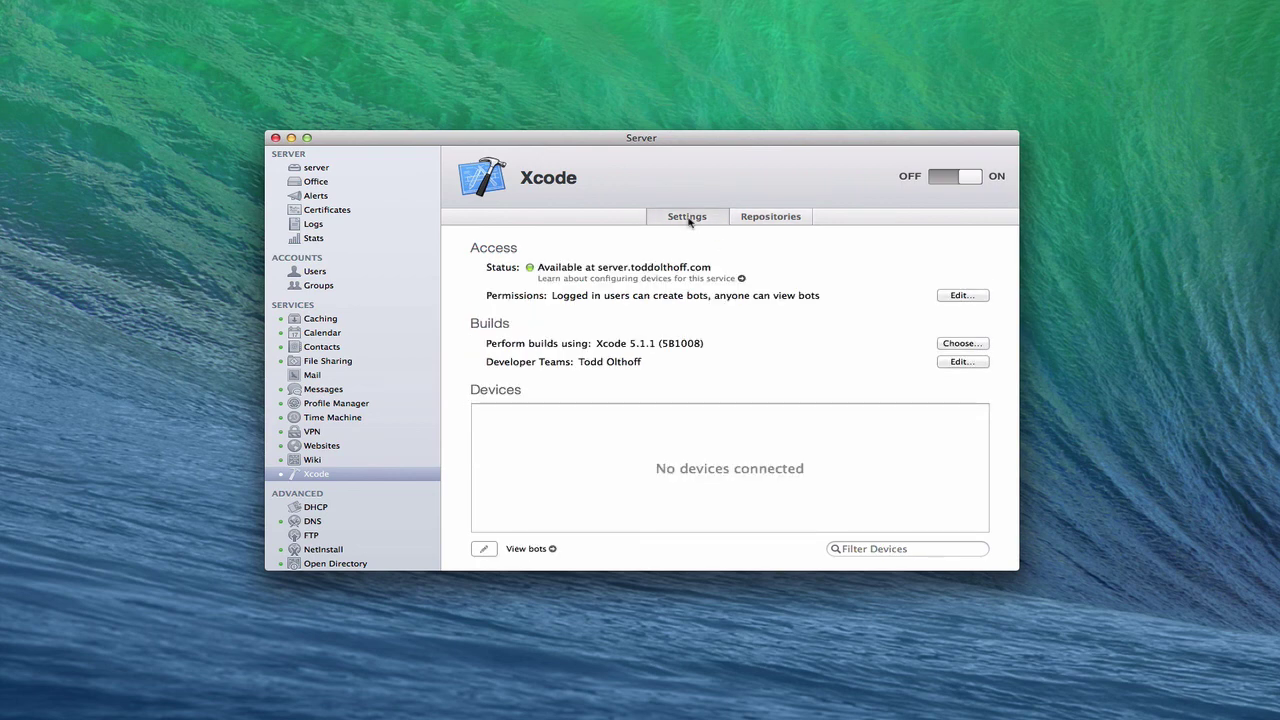